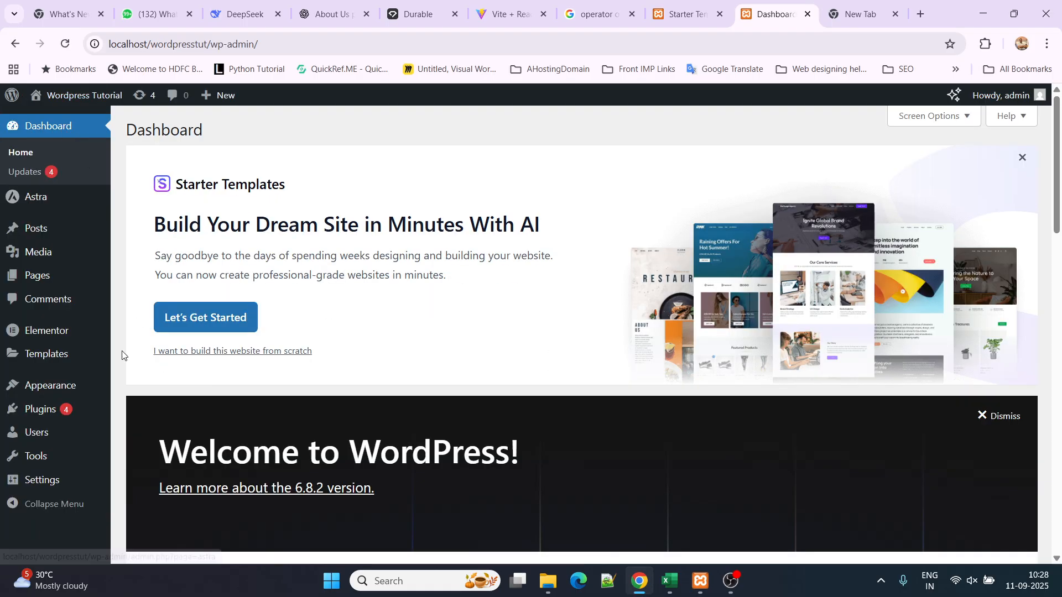
Step: Close the extra Starter Templates browser tab and search the themes available to add for "astra"
{"action": "mouse_move", "coordinate": [52, 388]}
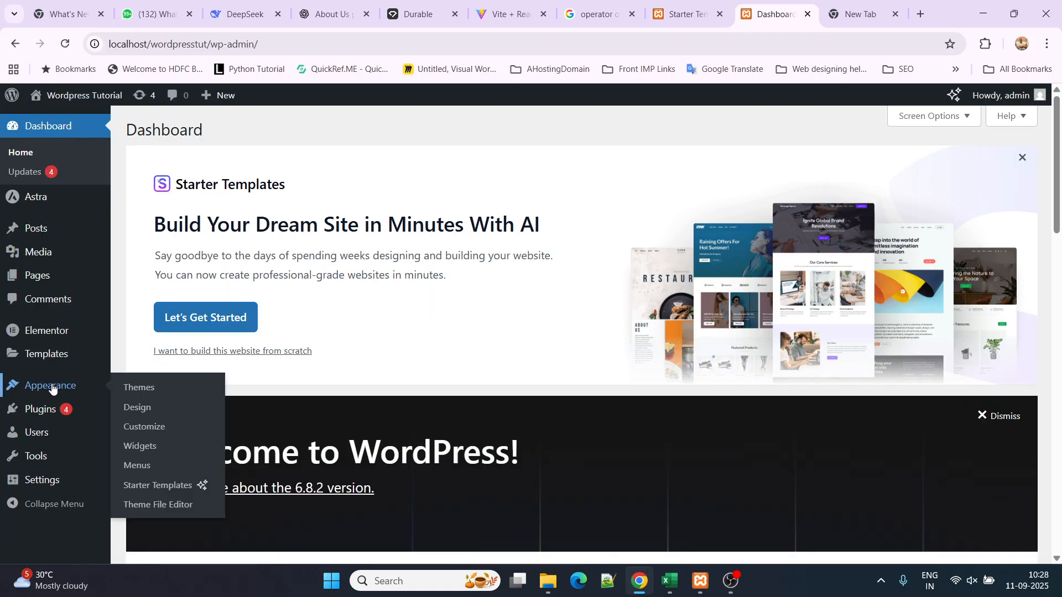
{"action": "left_click", "coordinate": [719, 14]}
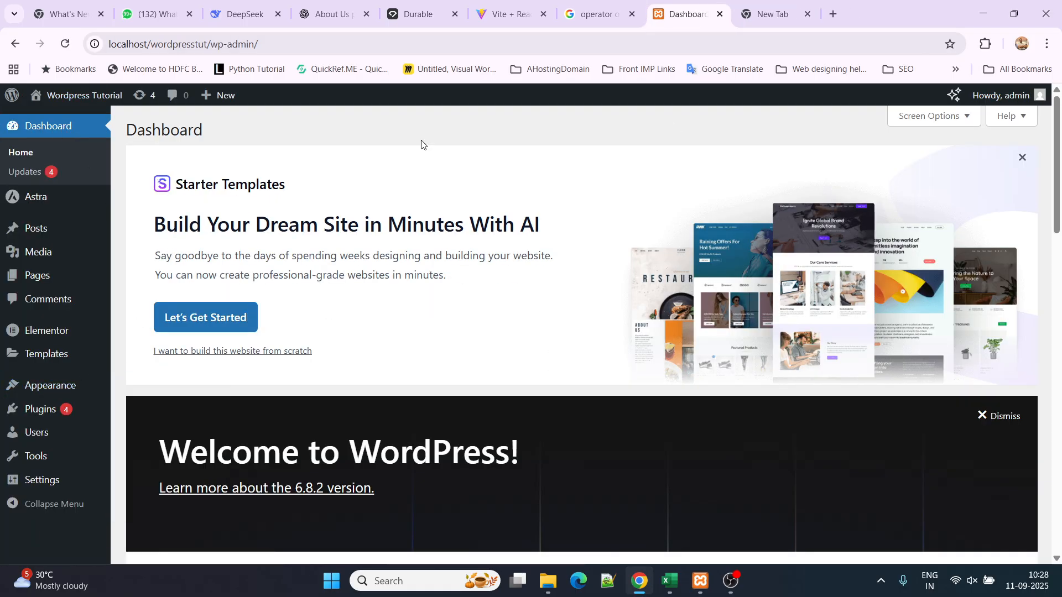
{"action": "left_click", "coordinate": [53, 387]}
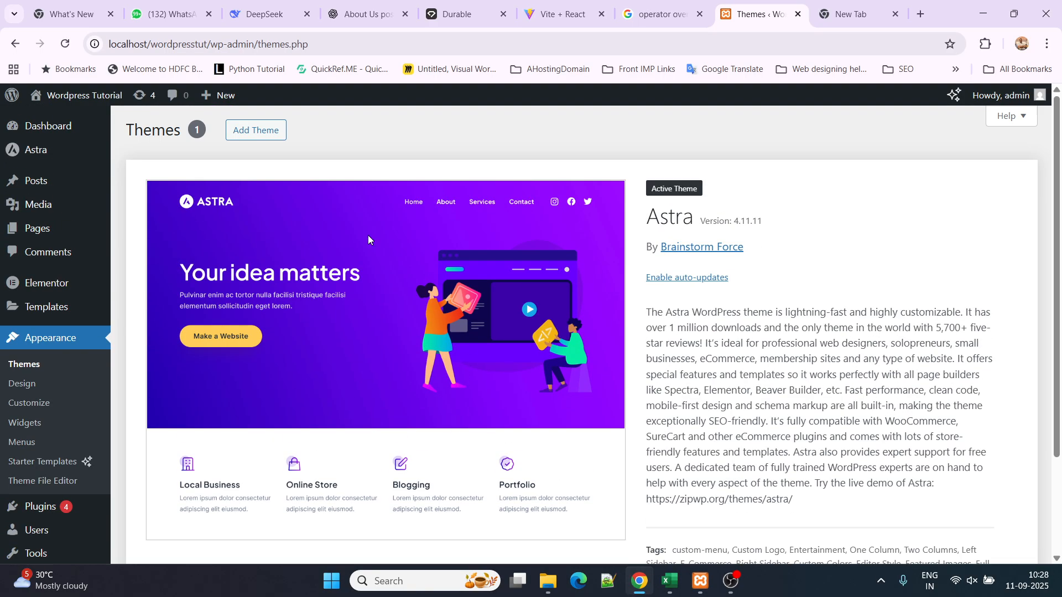
{"action": "left_click", "coordinate": [249, 131]}
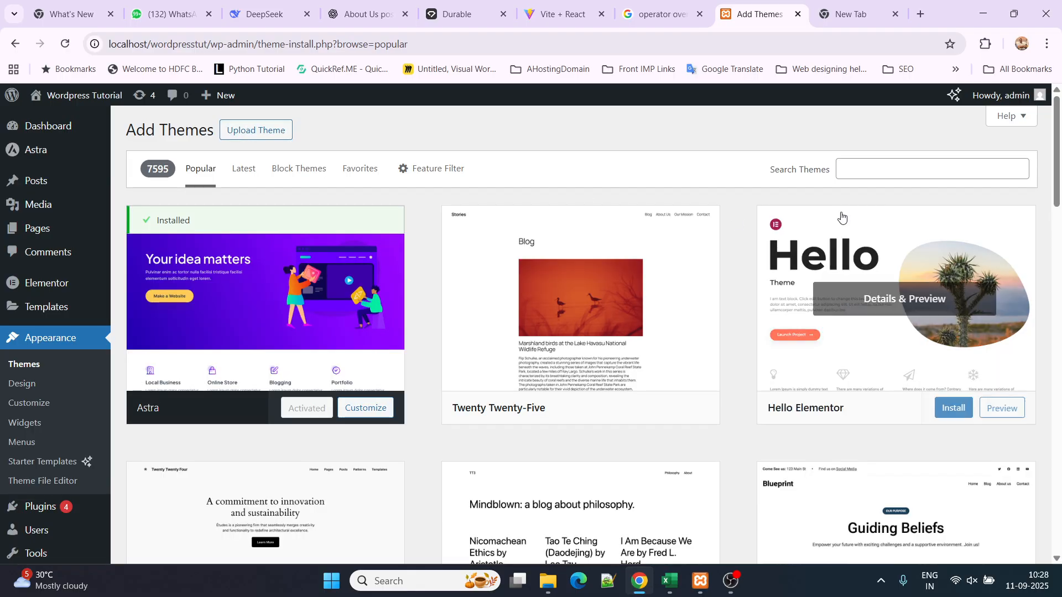
{"action": "left_click", "coordinate": [893, 170]}
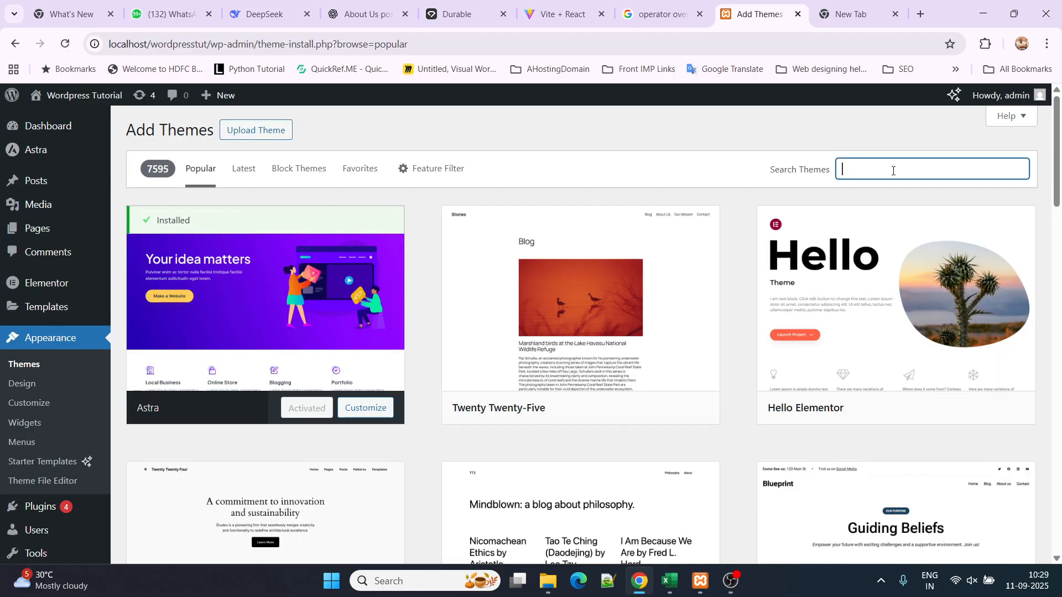
{"action": "type", "text": "astra"}
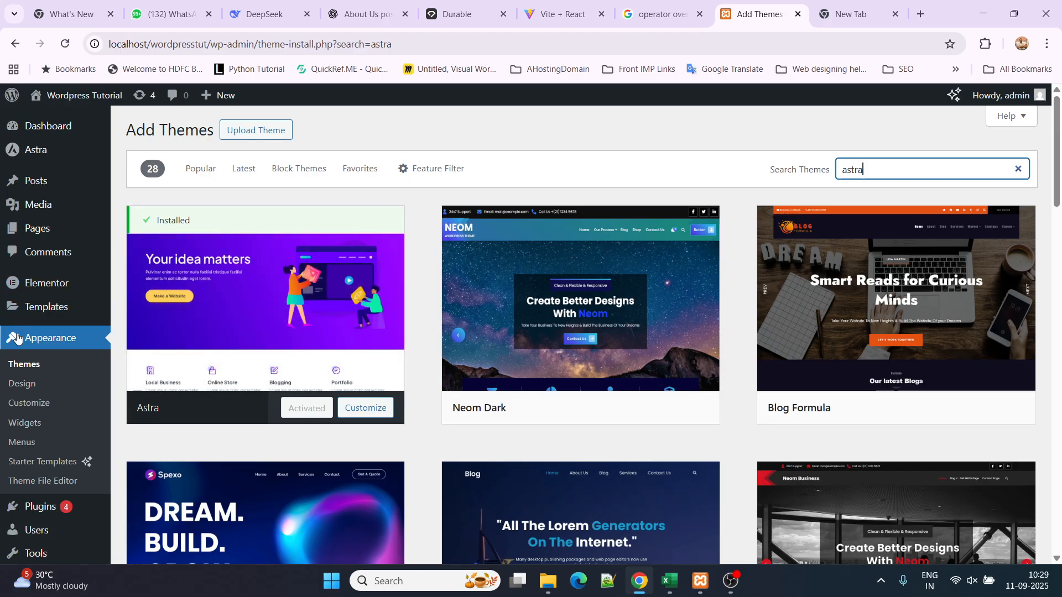
Step: Open Astra's Starter Templates and choose to build with classic templates using Elementor as the page builder
{"action": "mouse_move", "coordinate": [32, 156]}
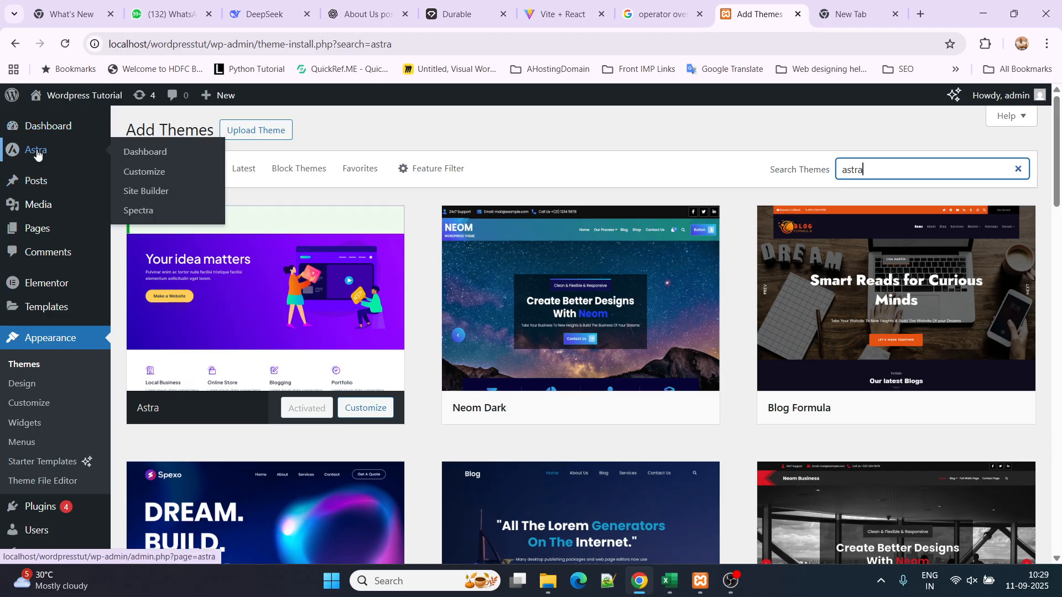
{"action": "left_click", "coordinate": [37, 155]}
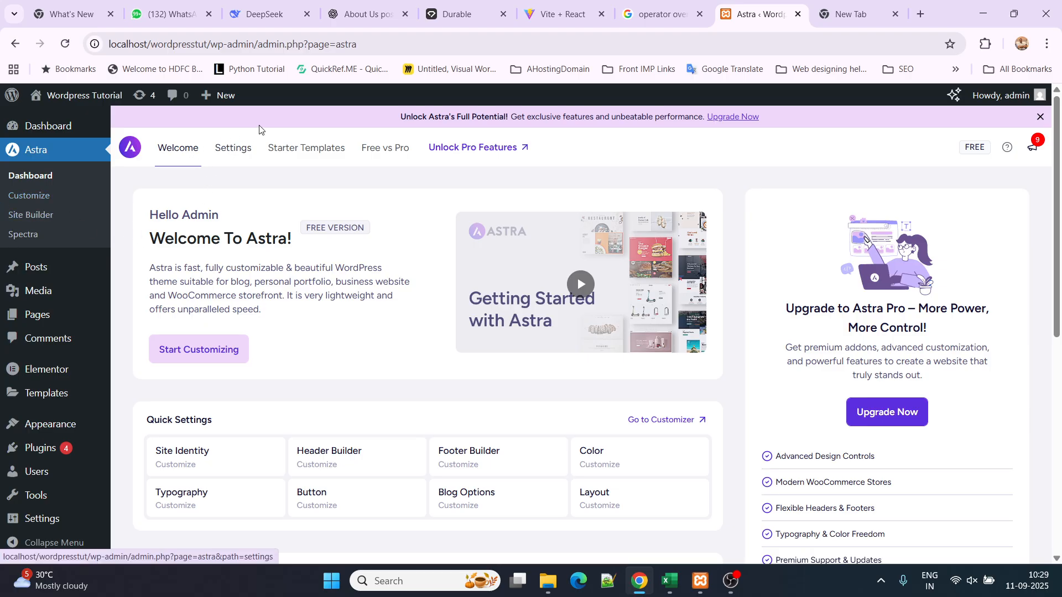
{"action": "left_click", "coordinate": [304, 151]}
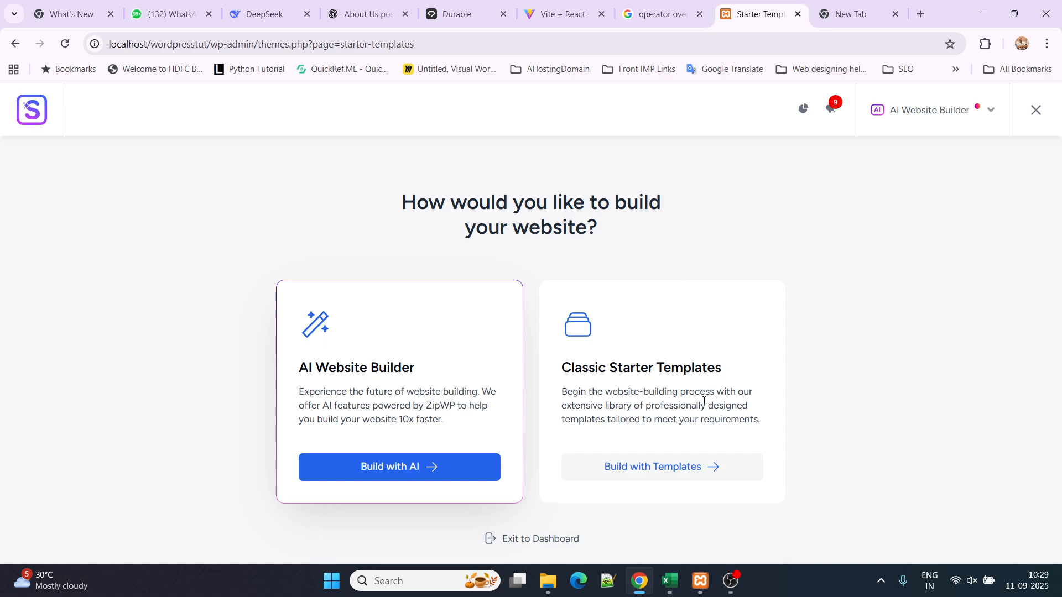
{"action": "left_click", "coordinate": [671, 472]}
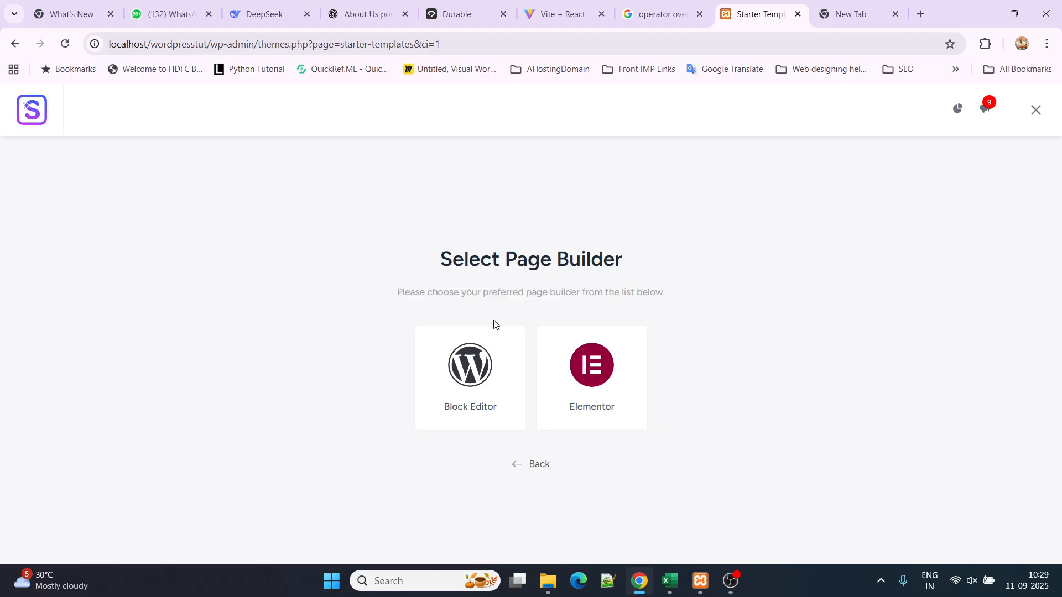
{"action": "left_click", "coordinate": [570, 401]}
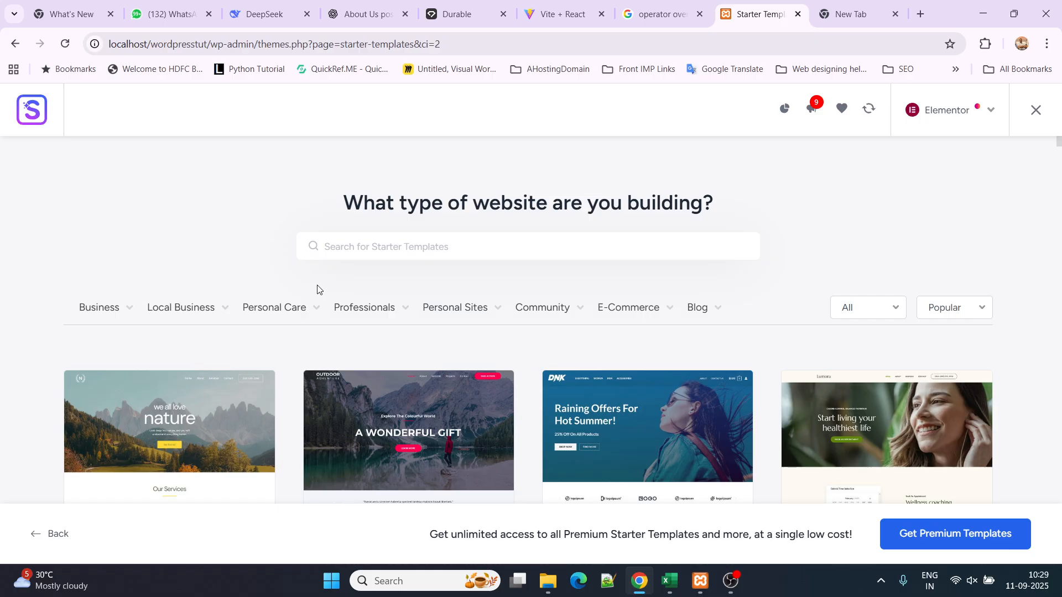
Step: Browse the Elementor starter templates gallery, comparing the free and premium designs
{"action": "mouse_move", "coordinate": [346, 325]}
{"action": "scroll", "coordinate": [543, 274], "scroll_direction": "down", "scroll_amount": 20}
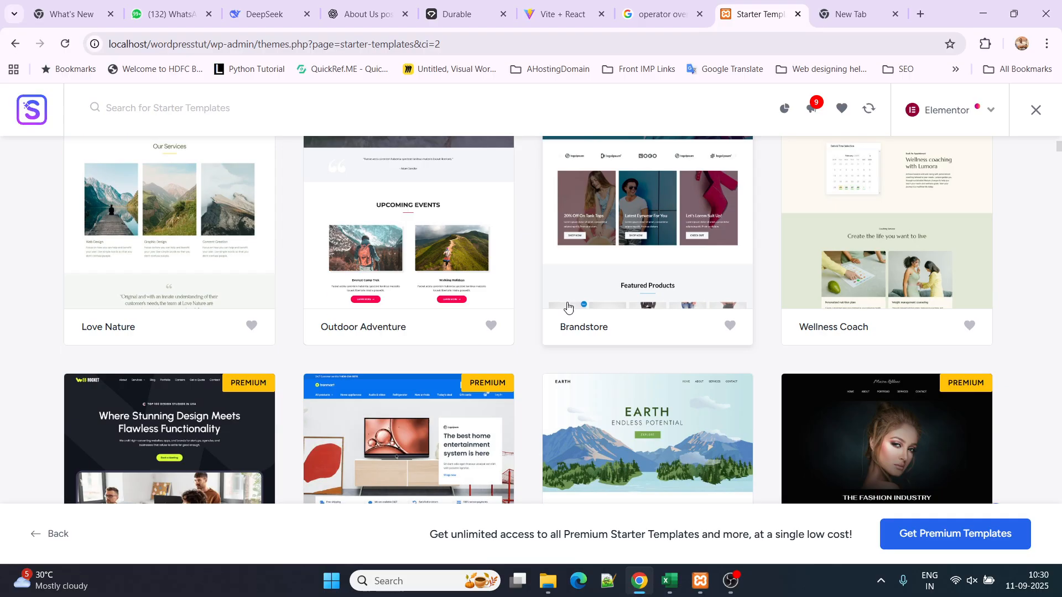
{"action": "scroll", "coordinate": [568, 305], "scroll_direction": "up", "scroll_amount": 20}
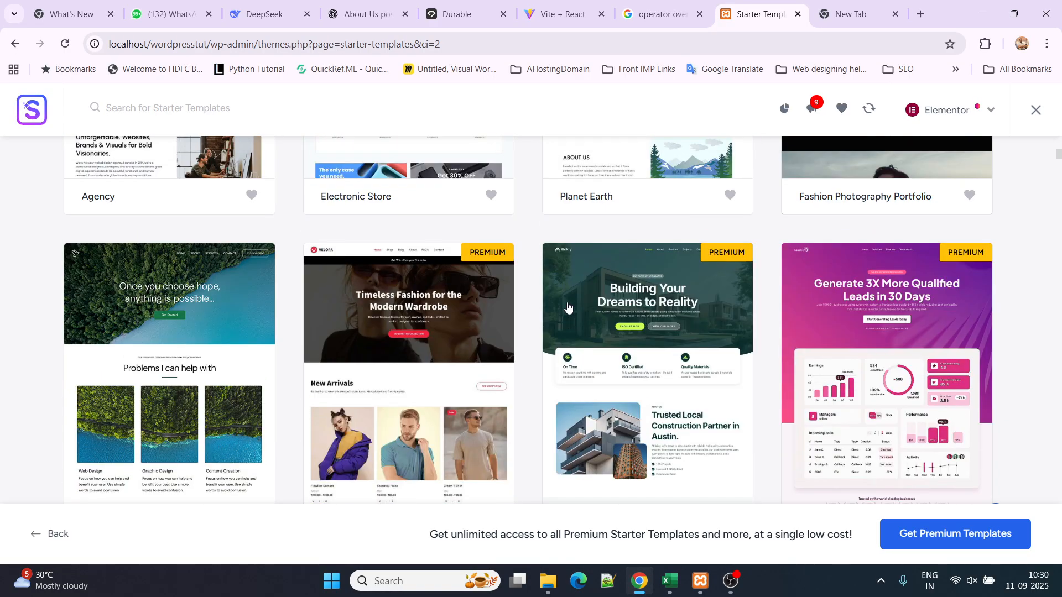
{"action": "scroll", "coordinate": [568, 305], "scroll_direction": "down", "scroll_amount": 5}
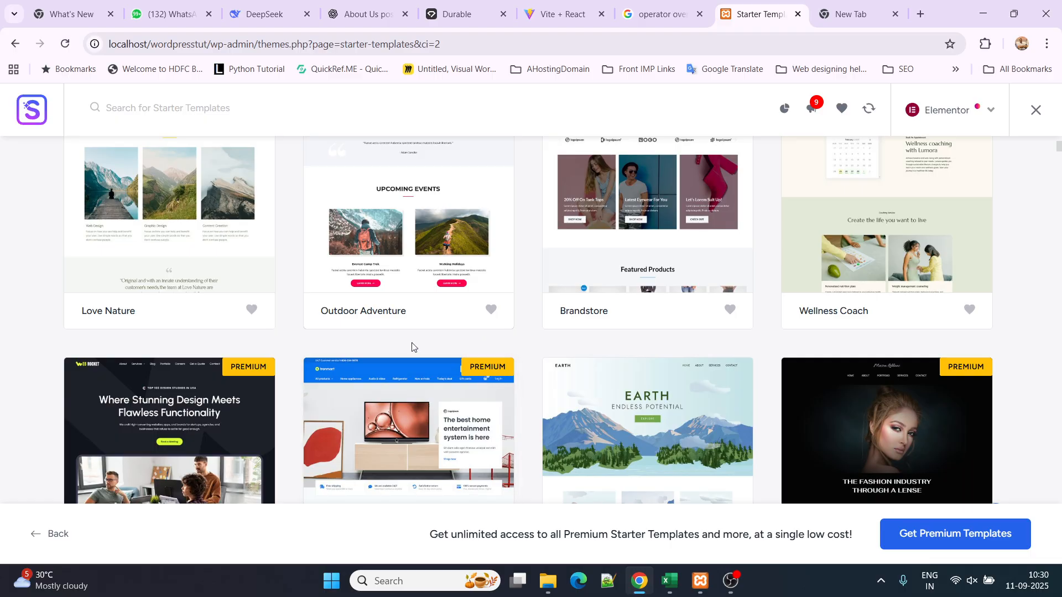
{"action": "scroll", "coordinate": [357, 348], "scroll_direction": "up", "scroll_amount": 4}
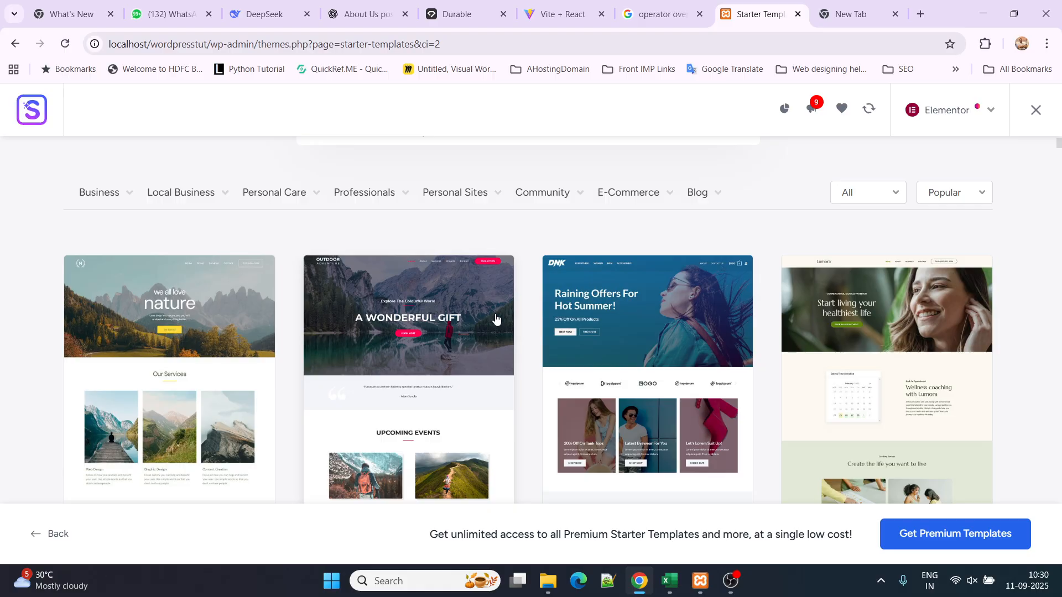
{"action": "scroll", "coordinate": [643, 319], "scroll_direction": "down", "scroll_amount": 4}
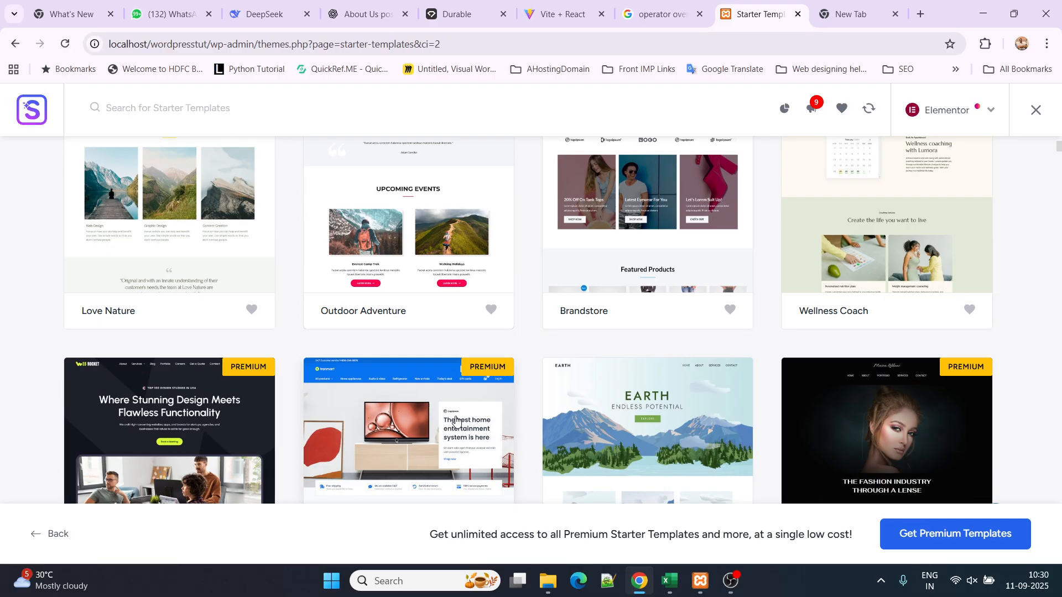
{"action": "scroll", "coordinate": [455, 420], "scroll_direction": "up", "scroll_amount": 6}
{"action": "scroll", "coordinate": [374, 376], "scroll_direction": "down", "scroll_amount": 3}
{"action": "scroll", "coordinate": [374, 376], "scroll_direction": "down", "scroll_amount": 5}
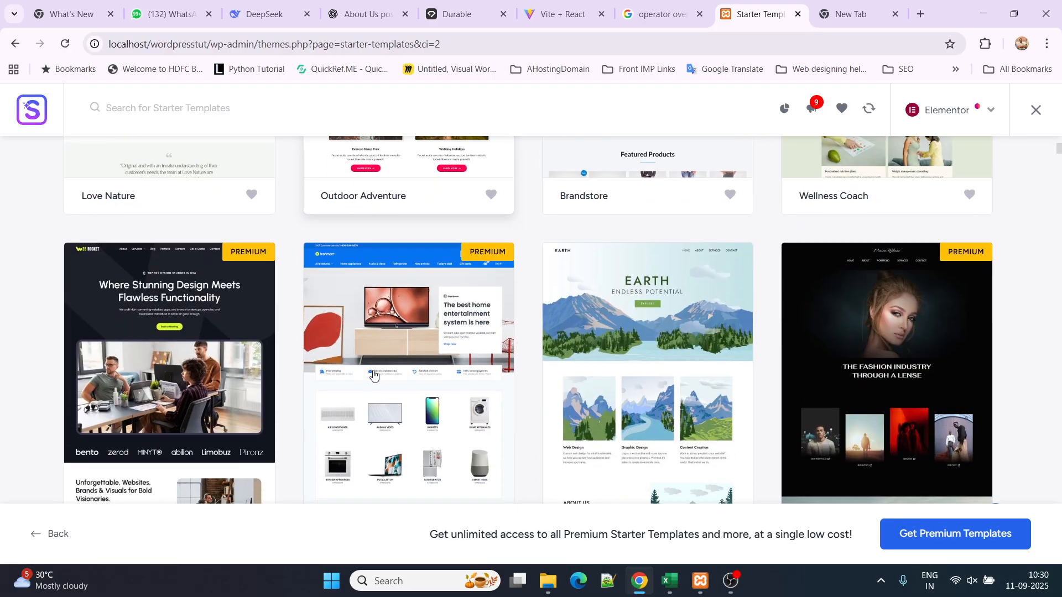
{"action": "scroll", "coordinate": [500, 361], "scroll_direction": "down", "scroll_amount": 5}
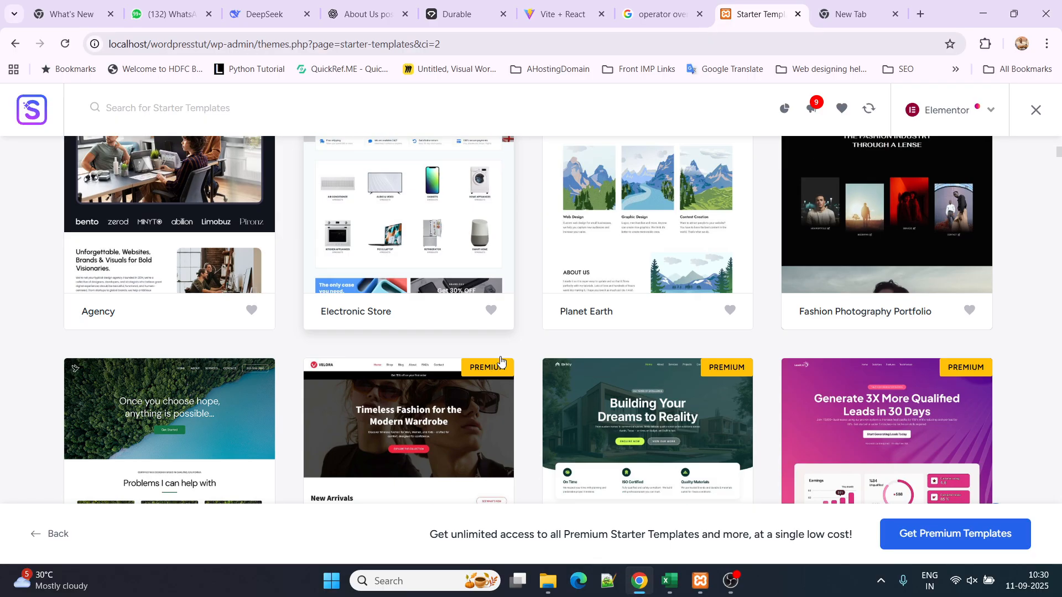
{"action": "scroll", "coordinate": [501, 361], "scroll_direction": "down", "scroll_amount": 3}
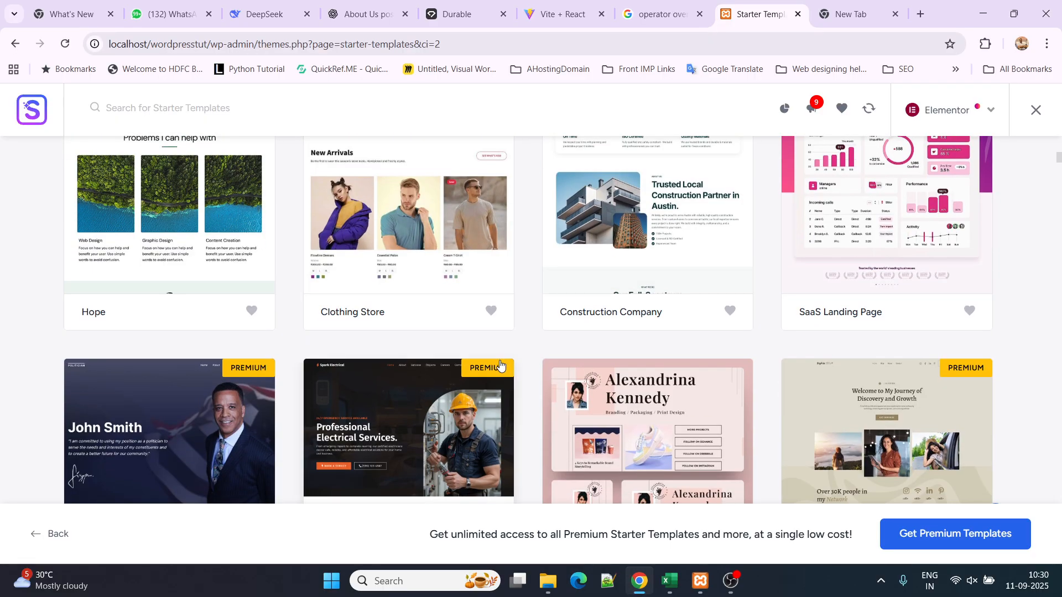
{"action": "scroll", "coordinate": [501, 363], "scroll_direction": "down", "scroll_amount": 4}
{"action": "scroll", "coordinate": [501, 371], "scroll_direction": "down", "scroll_amount": 4}
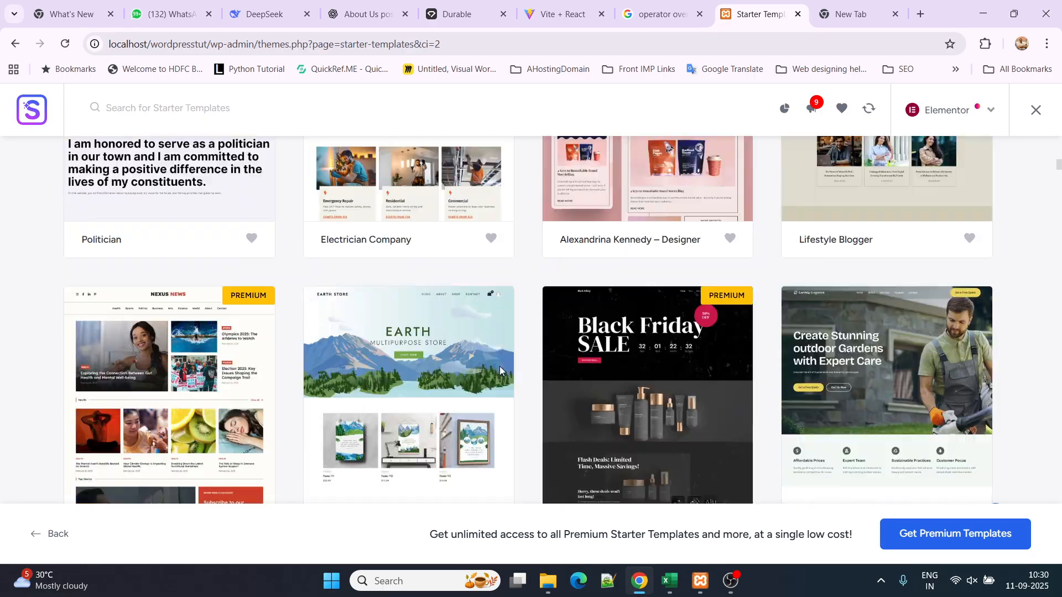
{"action": "scroll", "coordinate": [500, 370], "scroll_direction": "up", "scroll_amount": 6}
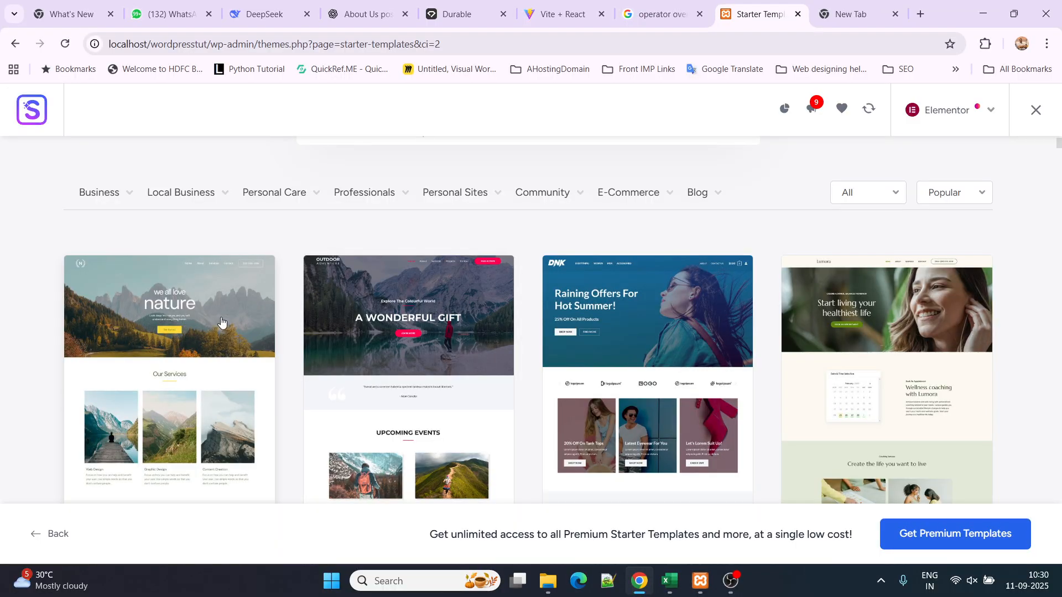
Step: Select the Love Nature template with its default fonts and colors, skipping the feature selection and the plugin update
{"action": "left_click", "coordinate": [191, 320]}
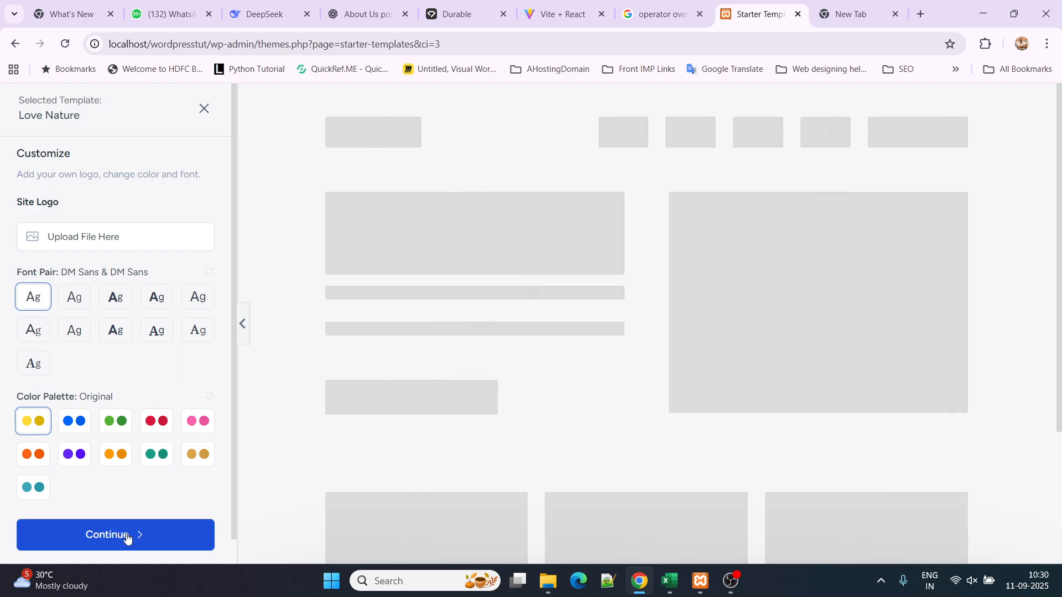
{"action": "left_click", "coordinate": [127, 539]}
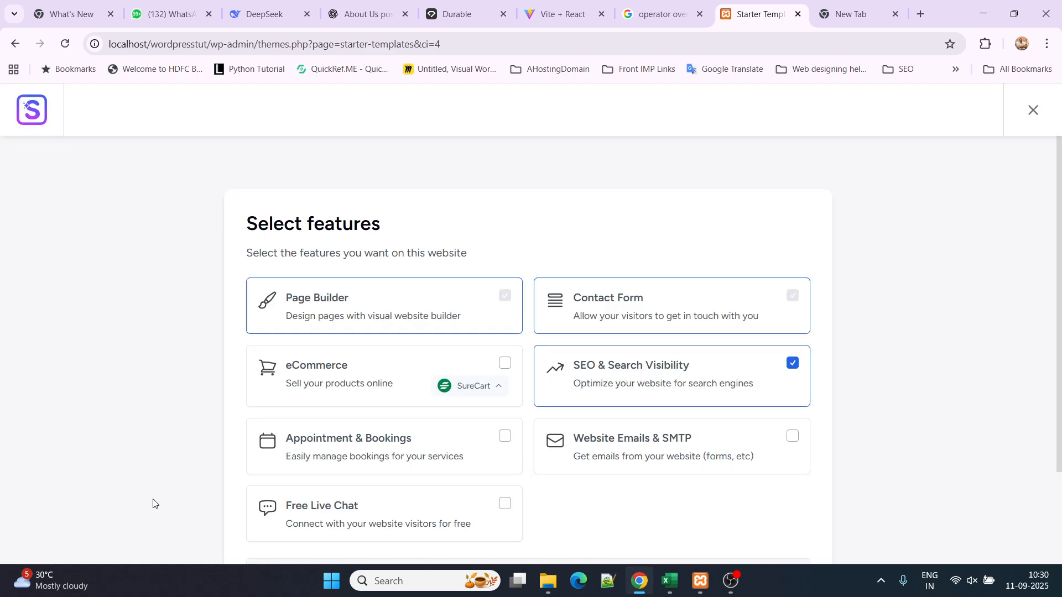
{"action": "scroll", "coordinate": [512, 382], "scroll_direction": "down", "scroll_amount": 2}
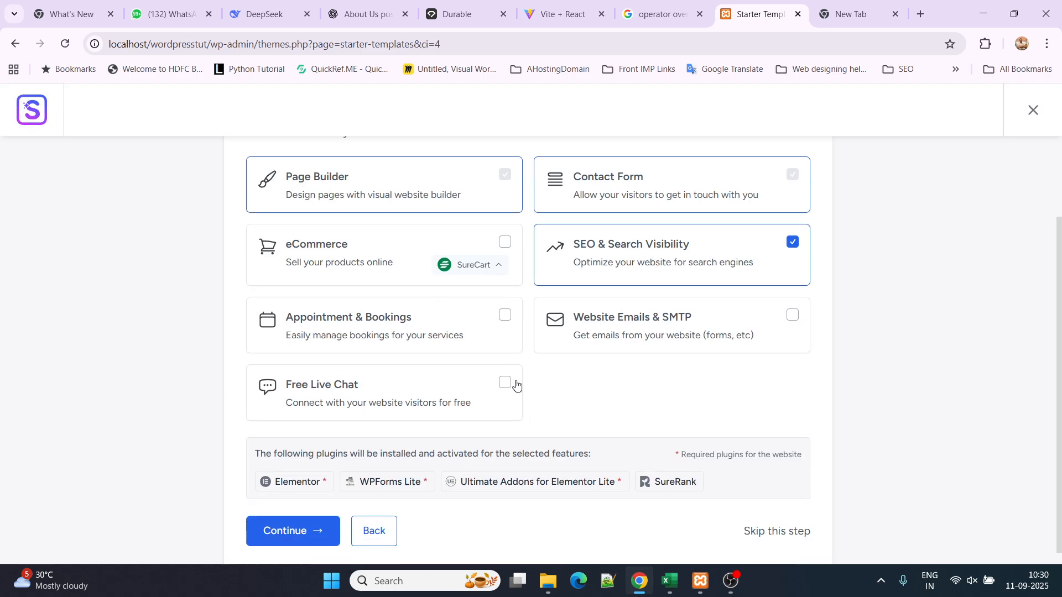
{"action": "left_click", "coordinate": [790, 473]}
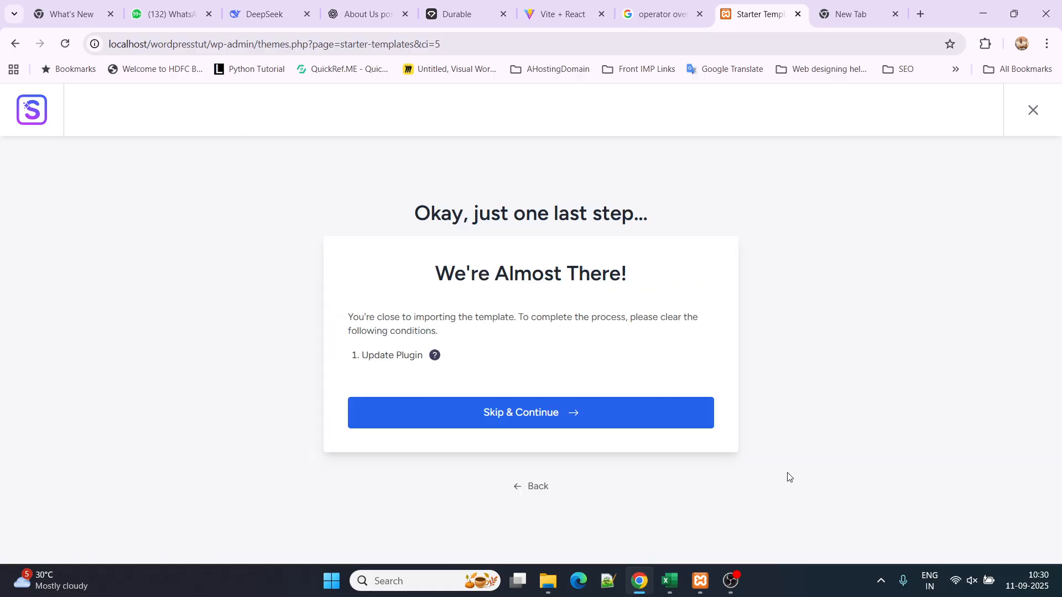
{"action": "left_click", "coordinate": [517, 422]}
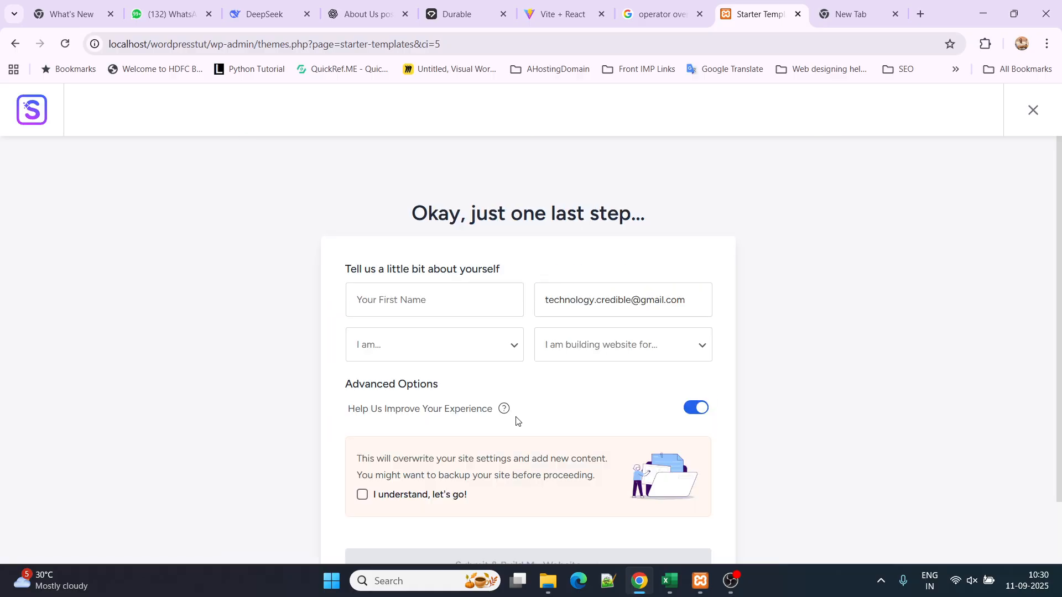
Step: Fill in the first name, set the experience level to Beginner and the website purpose to Myself/My Company
{"action": "left_click", "coordinate": [434, 301]}
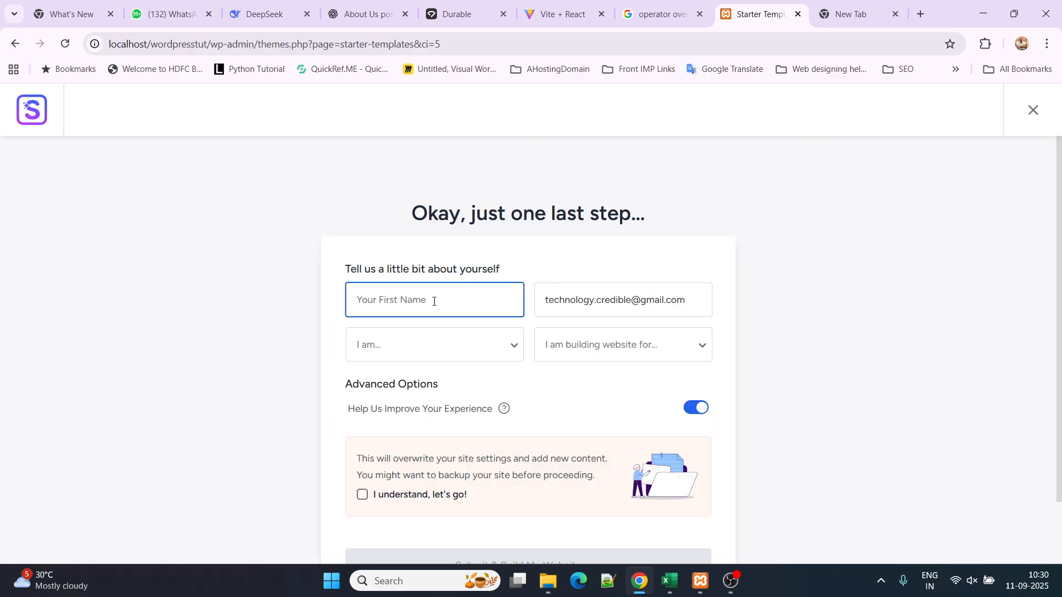
{"action": "type", "text": "Mohsin"}
{"action": "left_click", "coordinate": [463, 347]}
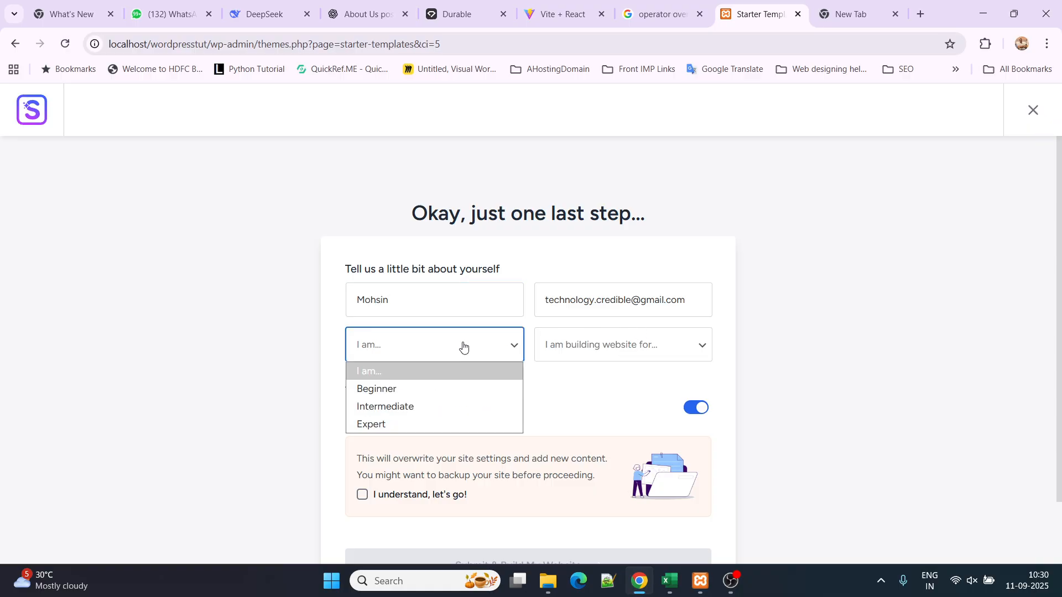
{"action": "left_click", "coordinate": [401, 390]}
{"action": "left_click", "coordinate": [586, 348]}
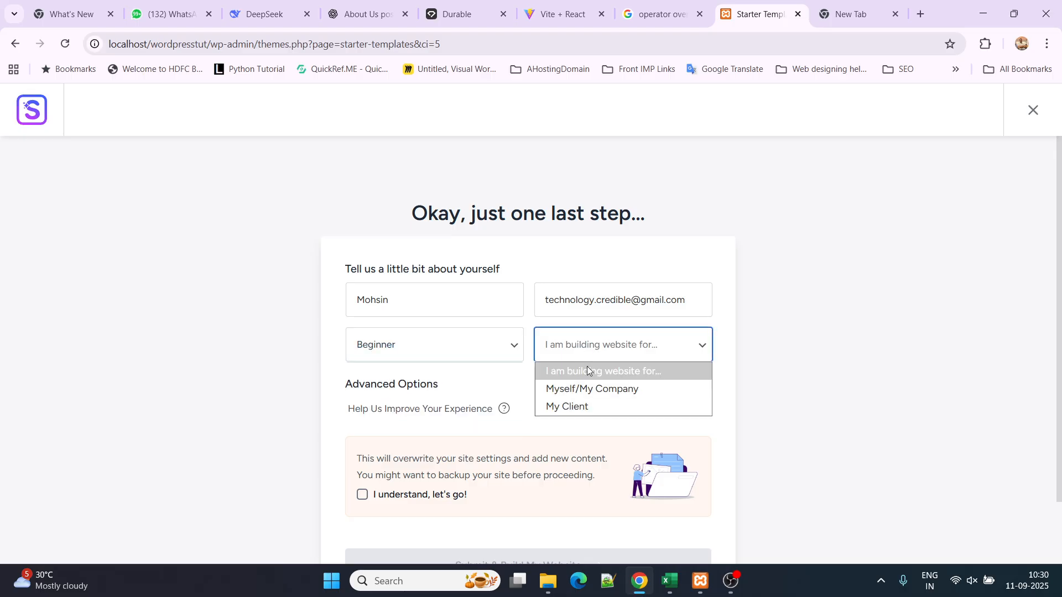
{"action": "left_click", "coordinate": [613, 390]}
Step: Accept that site settings will be overwritten and submit the form to build the website
{"action": "scroll", "coordinate": [607, 398], "scroll_direction": "down", "scroll_amount": 2}
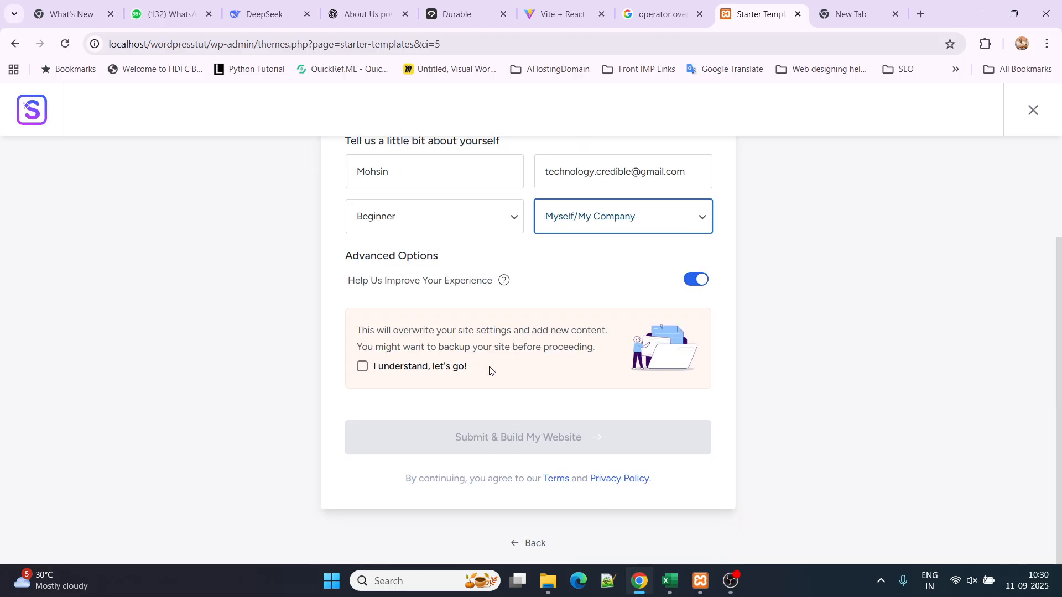
{"action": "left_click", "coordinate": [362, 366]}
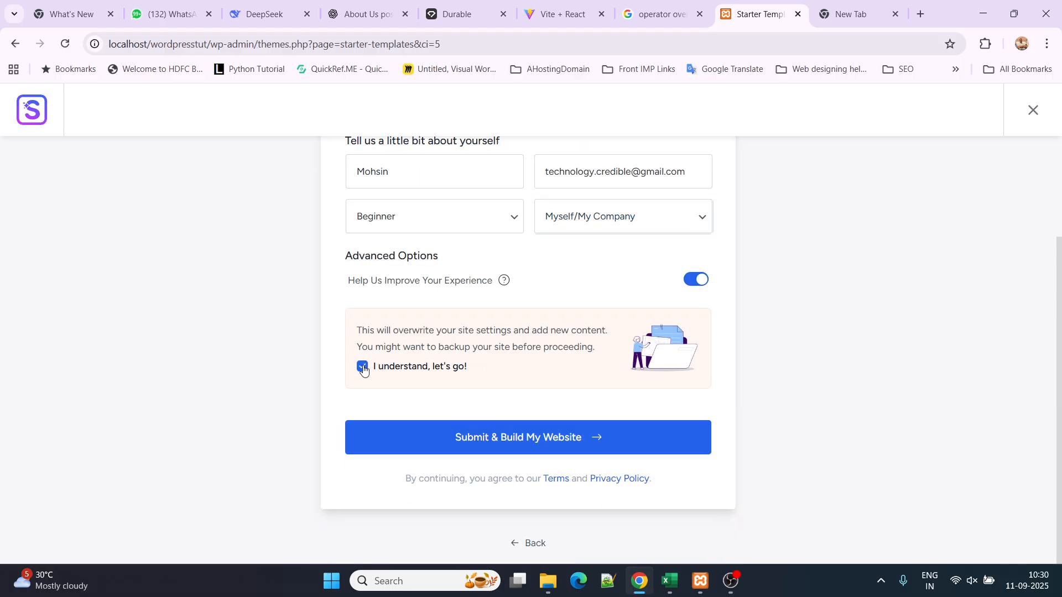
{"action": "left_click", "coordinate": [523, 440]}
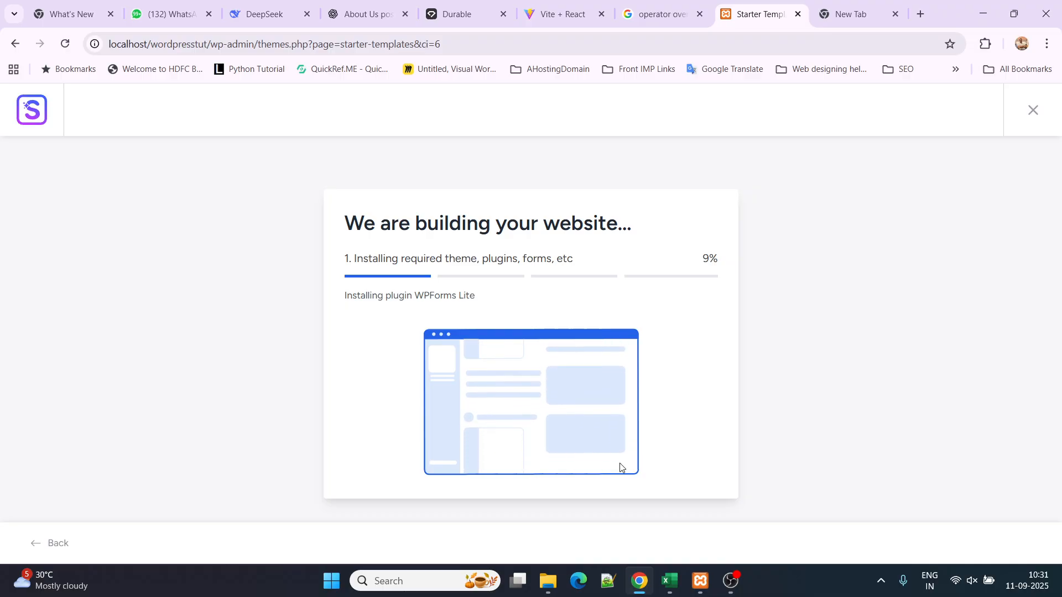
Step: Switch to OBS and open its hotkey settings to view the recording shortcuts
{"action": "left_click", "coordinate": [739, 591]}
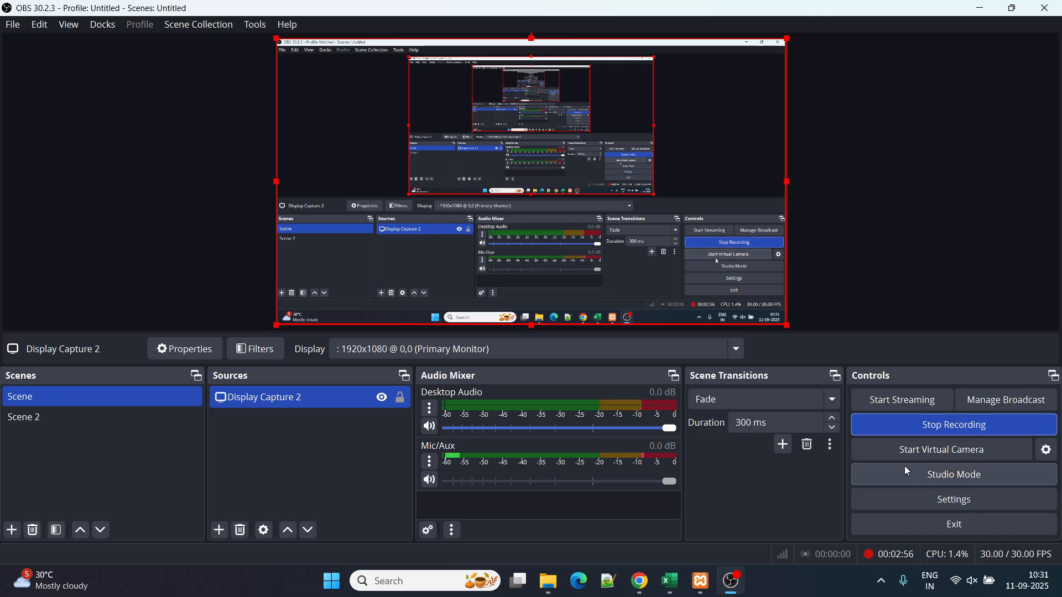
{"action": "left_click", "coordinate": [930, 501]}
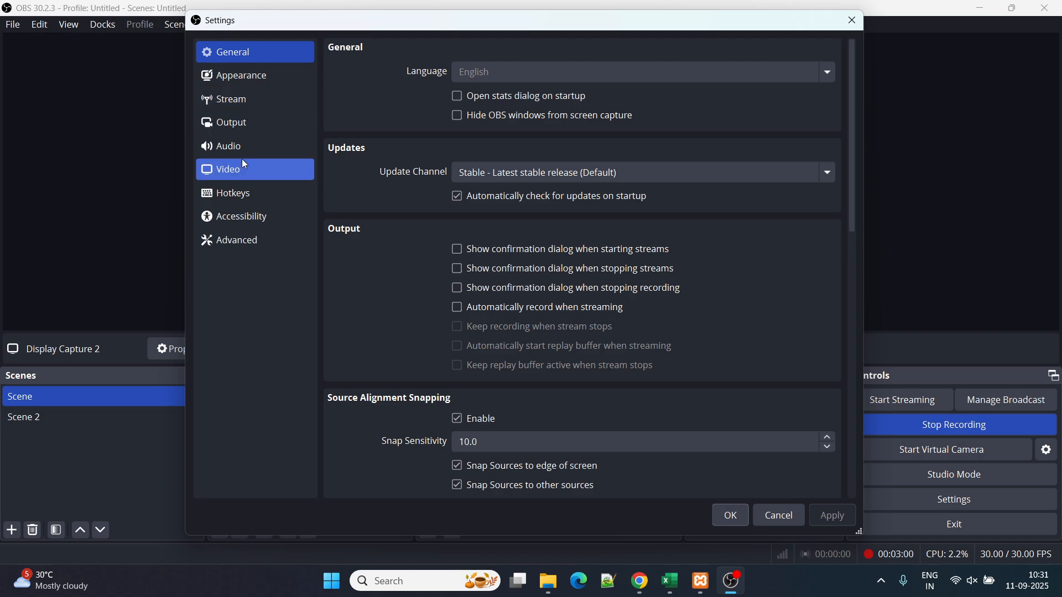
{"action": "left_click", "coordinate": [250, 200]}
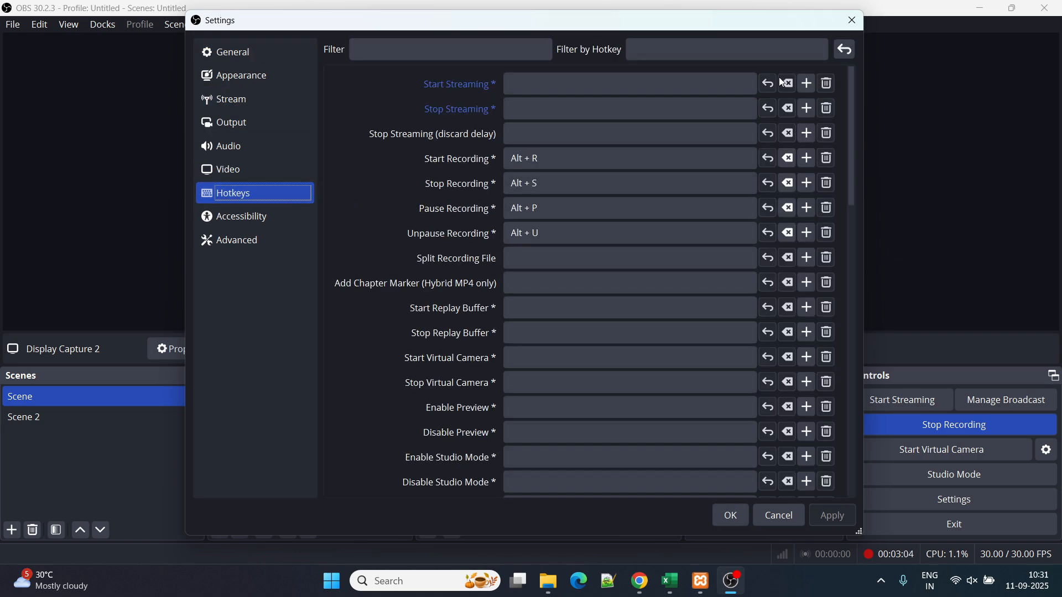
Step: Close the OBS hotkey settings and return to the browser with the template import
{"action": "left_click", "coordinate": [852, 22]}
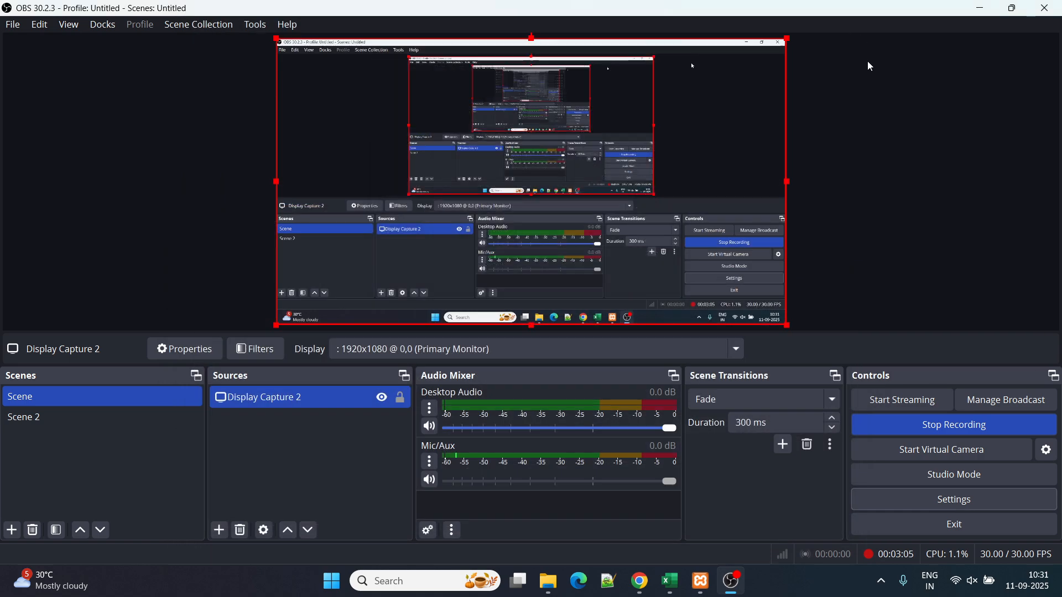
{"action": "left_click", "coordinate": [980, 7]}
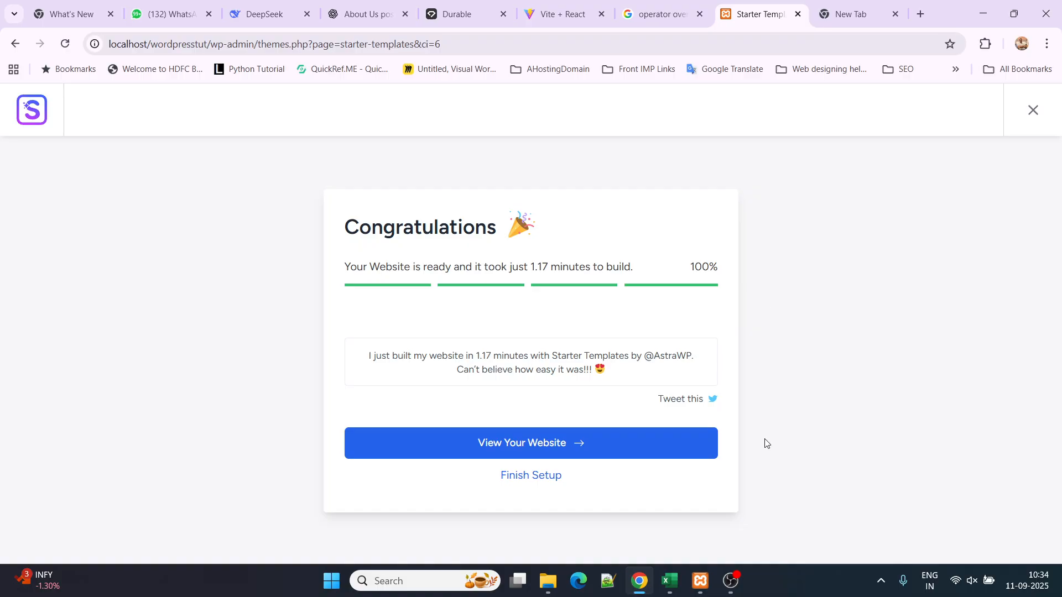
Step: Switch to OBS, review the recording hotkeys in its settings once more, and return to the browser
{"action": "left_click", "coordinate": [732, 580]}
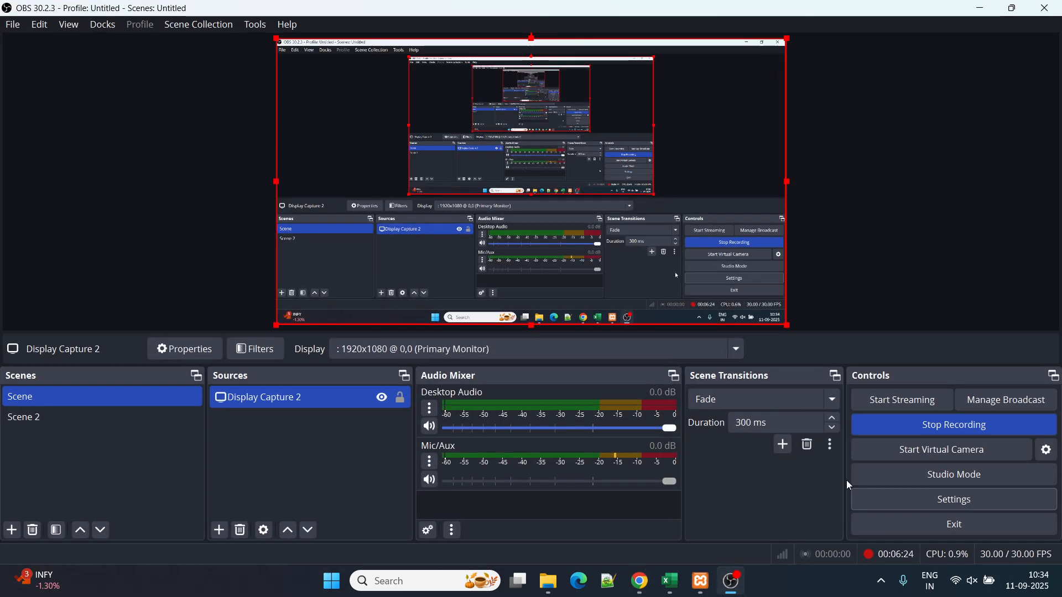
{"action": "left_click", "coordinate": [921, 501]}
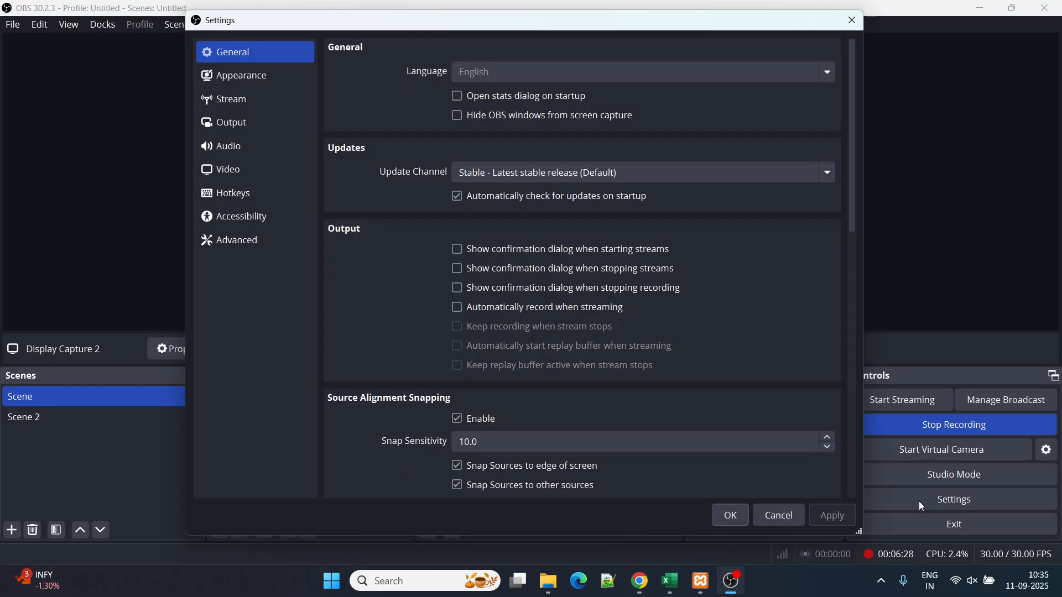
{"action": "left_click", "coordinate": [239, 192]}
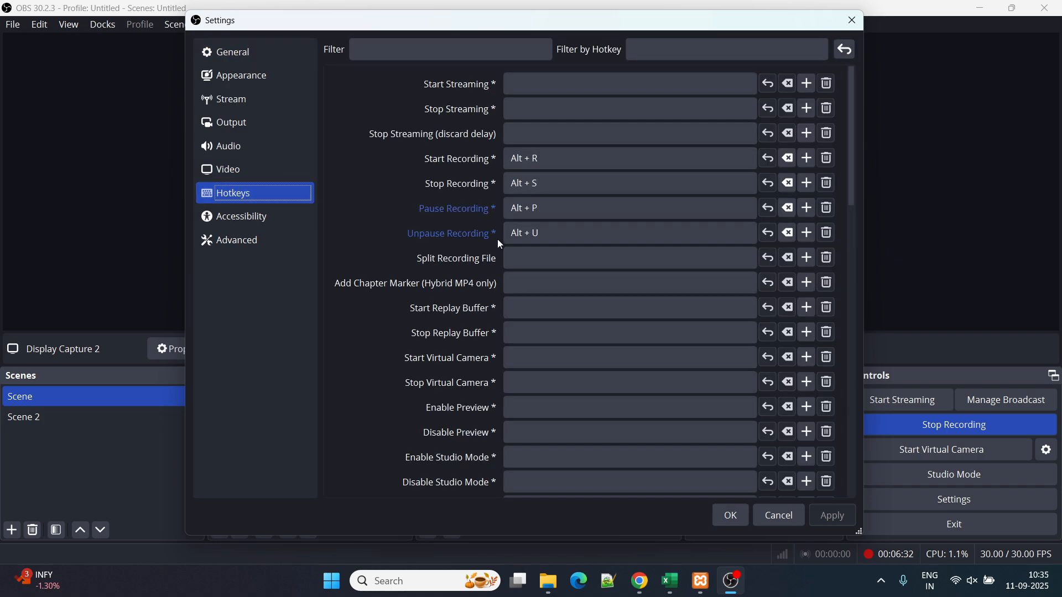
{"action": "left_click", "coordinate": [858, 21]}
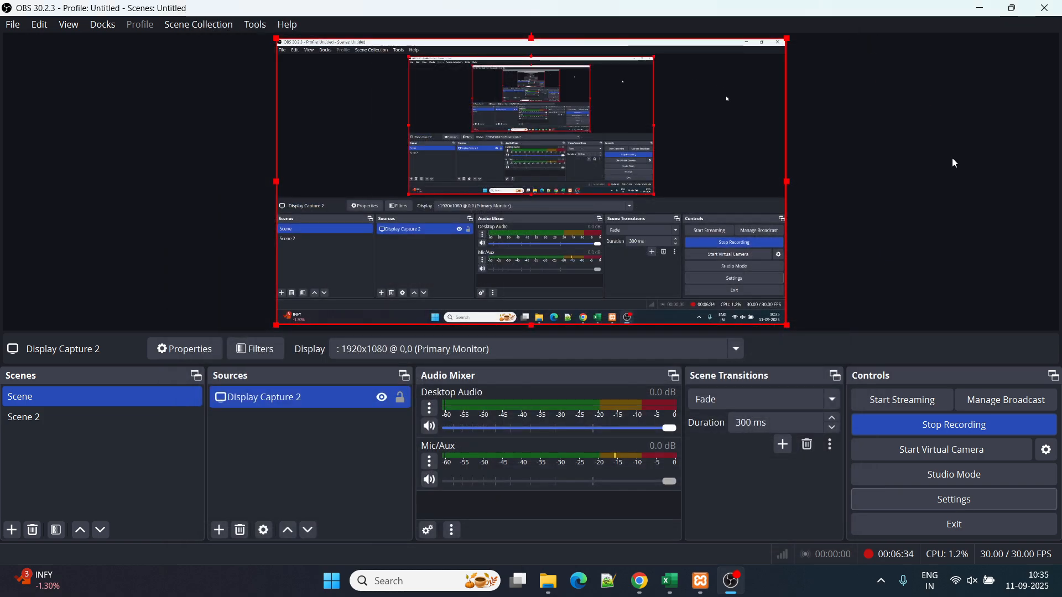
{"action": "left_click", "coordinate": [979, 9]}
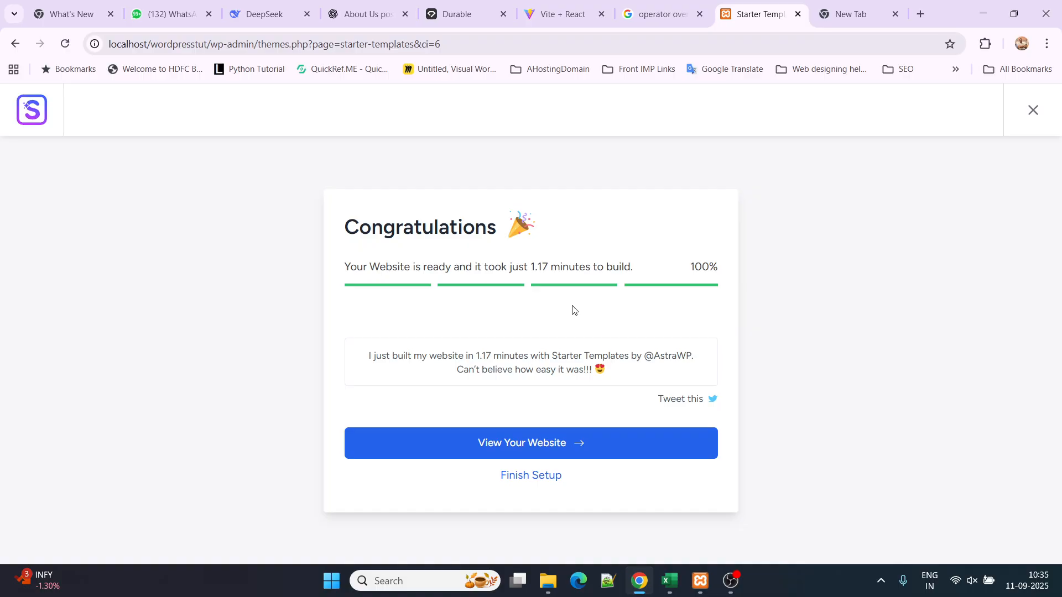
Step: Open the newly built website and look through its home page from the hero to the lower sections
{"action": "left_click", "coordinate": [524, 449]}
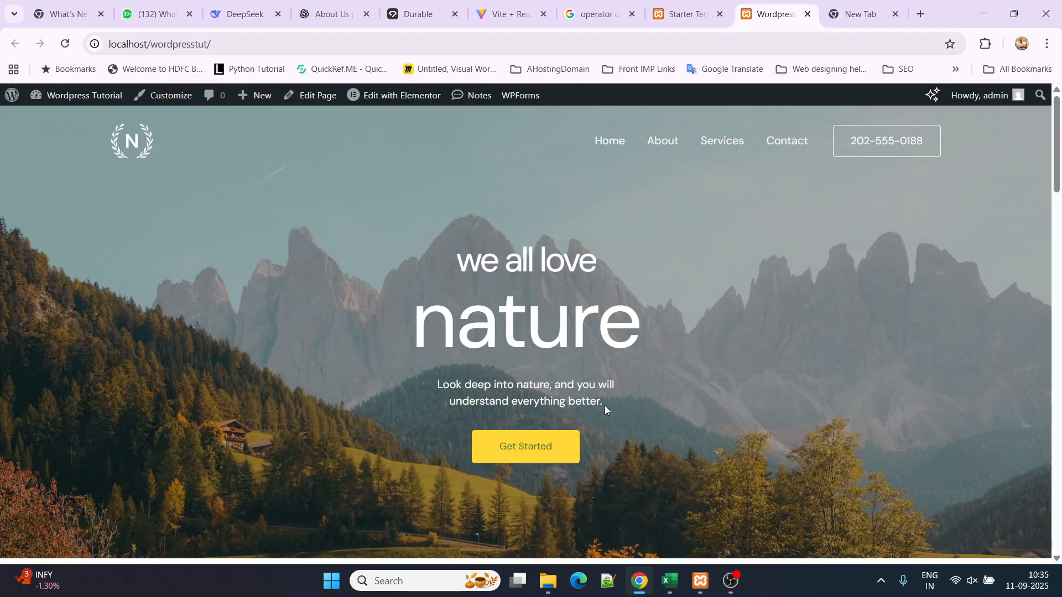
{"action": "scroll", "coordinate": [590, 387], "scroll_direction": "down", "scroll_amount": 10}
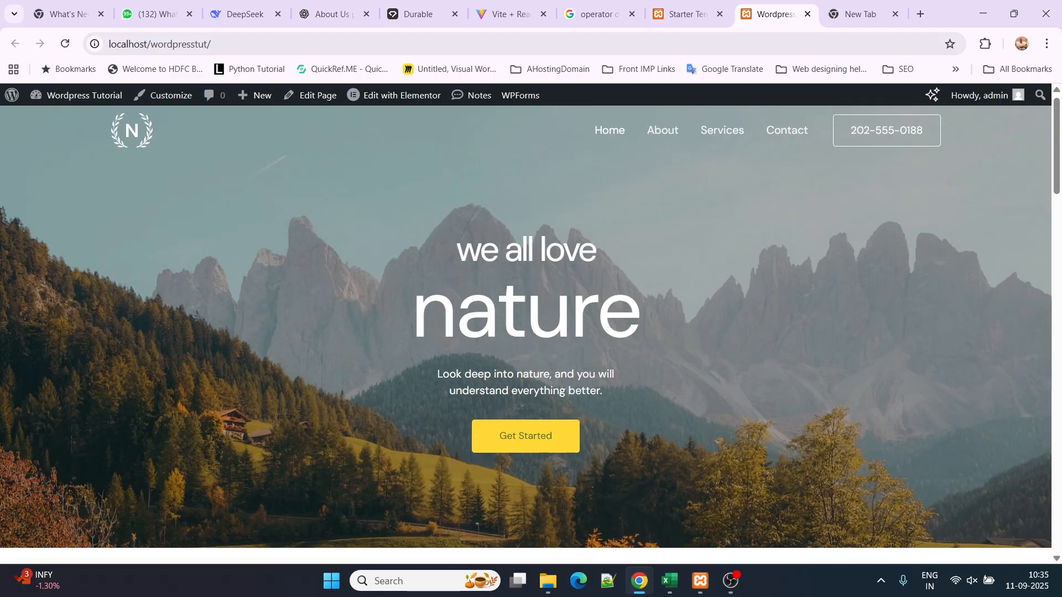
{"action": "scroll", "coordinate": [589, 383], "scroll_direction": "down", "scroll_amount": 15}
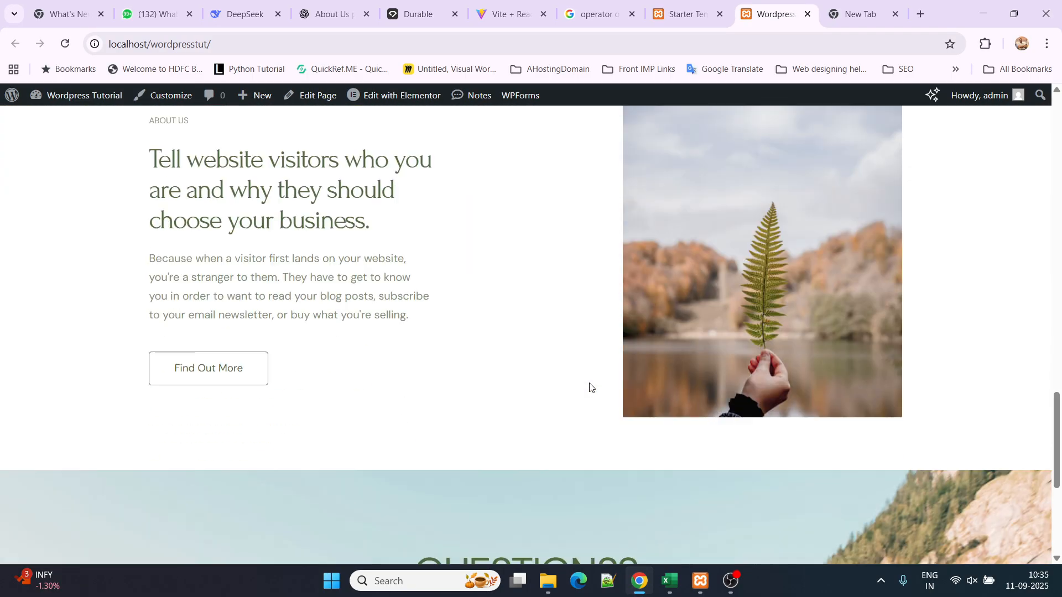
{"action": "scroll", "coordinate": [590, 383], "scroll_direction": "up", "scroll_amount": 20}
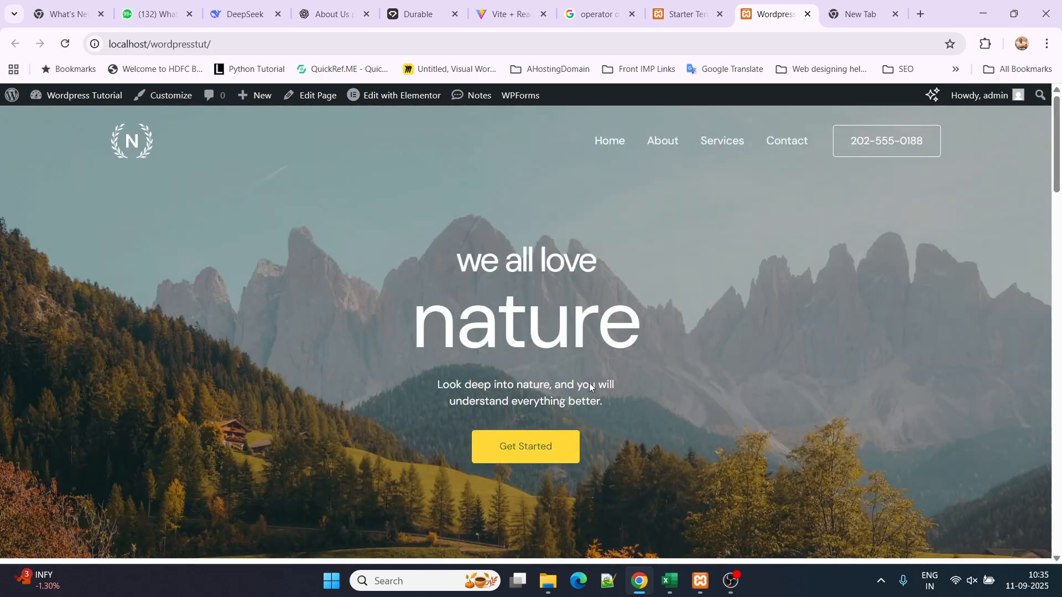
Step: Look through the website's About, Services and Contact pages to review the imported template content
{"action": "left_click", "coordinate": [669, 143]}
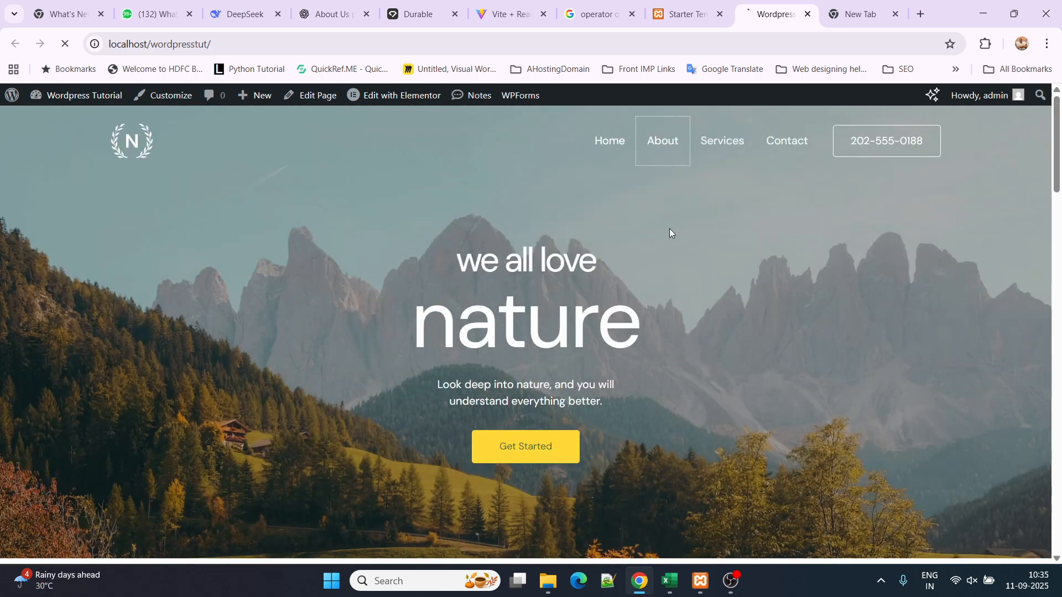
{"action": "scroll", "coordinate": [581, 301], "scroll_direction": "down", "scroll_amount": 8}
{"action": "scroll", "coordinate": [582, 300], "scroll_direction": "down", "scroll_amount": 6}
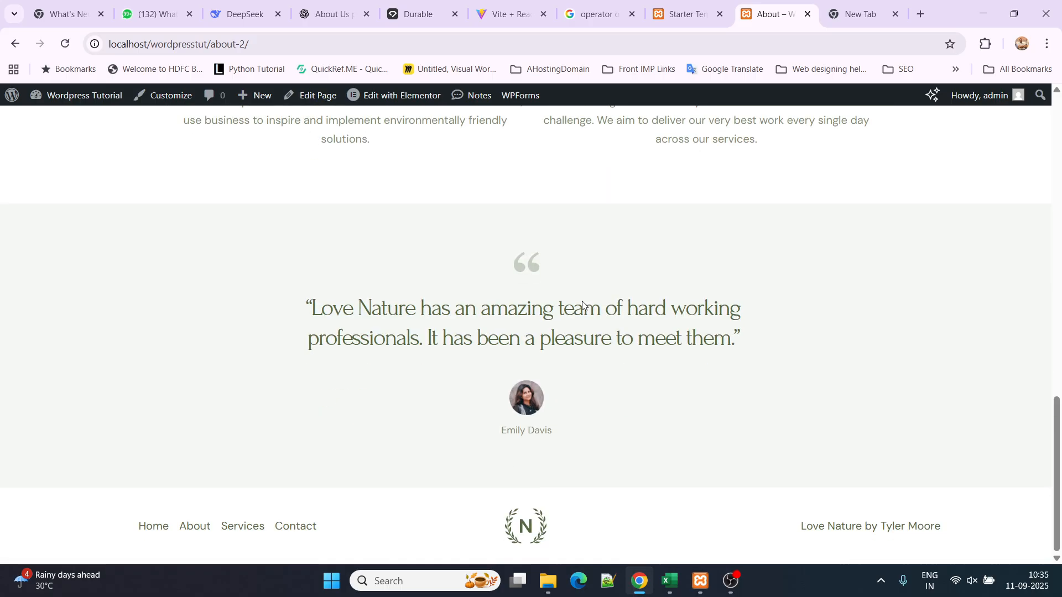
{"action": "key", "text": "Home"}
{"action": "left_click", "coordinate": [718, 145]}
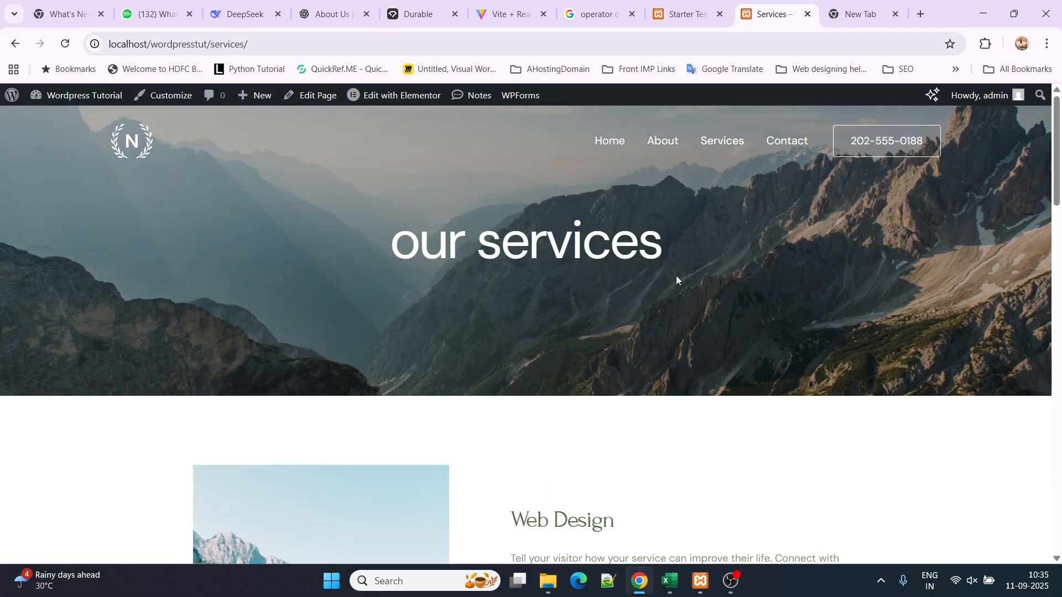
{"action": "scroll", "coordinate": [677, 279], "scroll_direction": "down", "scroll_amount": 10}
{"action": "key", "text": "End"}
{"action": "key", "text": "Home"}
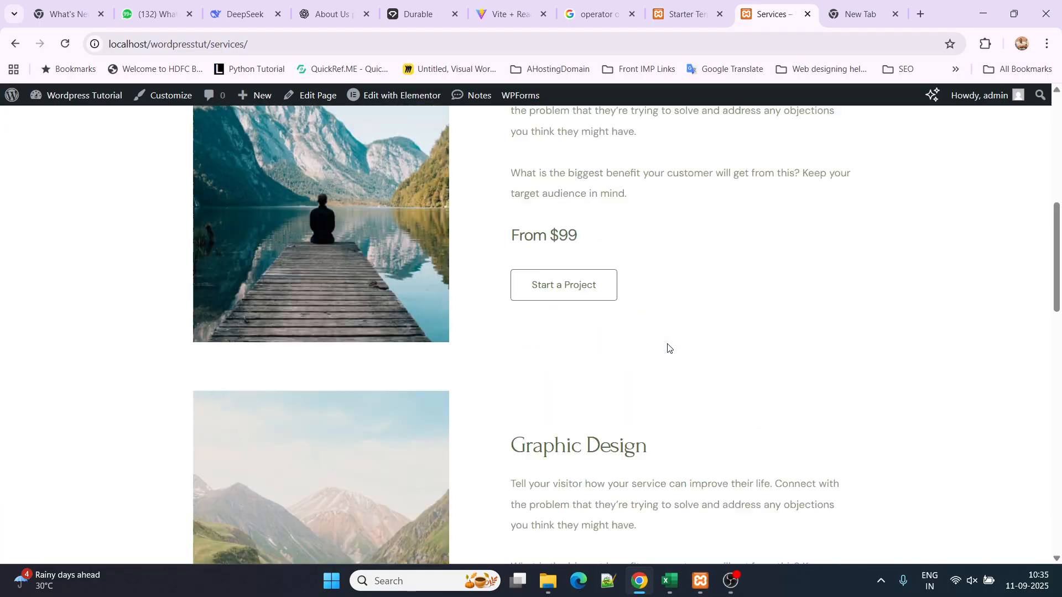
{"action": "left_click", "coordinate": [791, 145]}
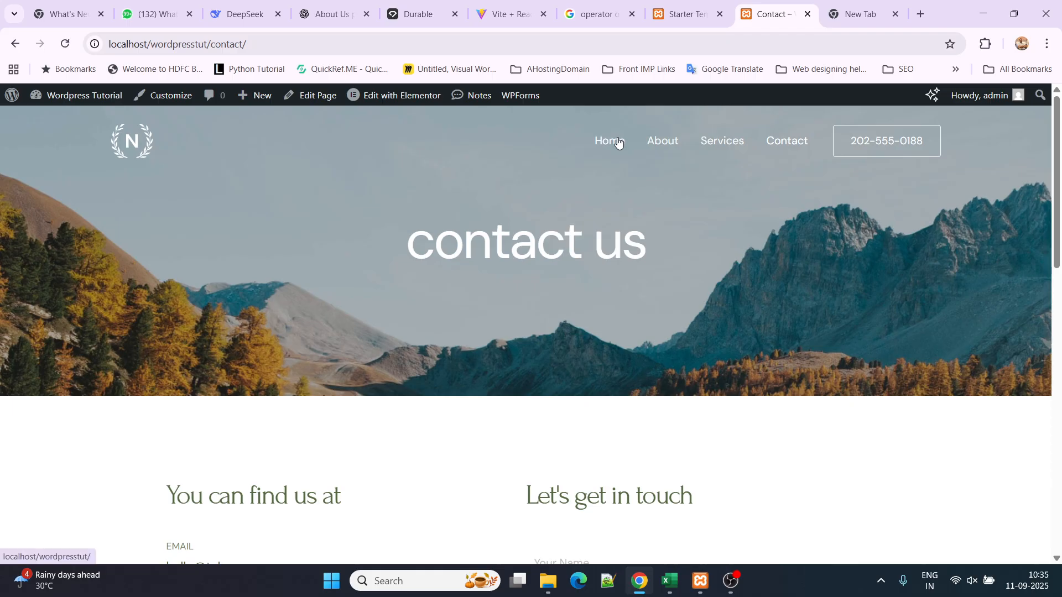
Step: Return to the website's home page, review its sections and open it for editing with Elementor
{"action": "left_click", "coordinate": [609, 142]}
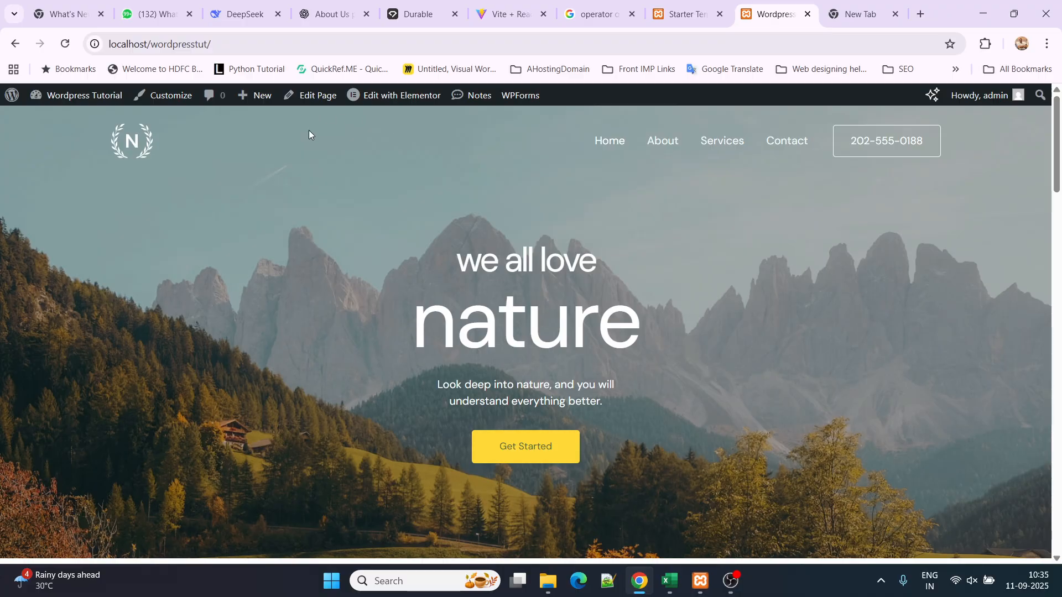
{"action": "scroll", "coordinate": [592, 332], "scroll_direction": "down", "scroll_amount": 15}
{"action": "scroll", "coordinate": [593, 332], "scroll_direction": "up", "scroll_amount": 5}
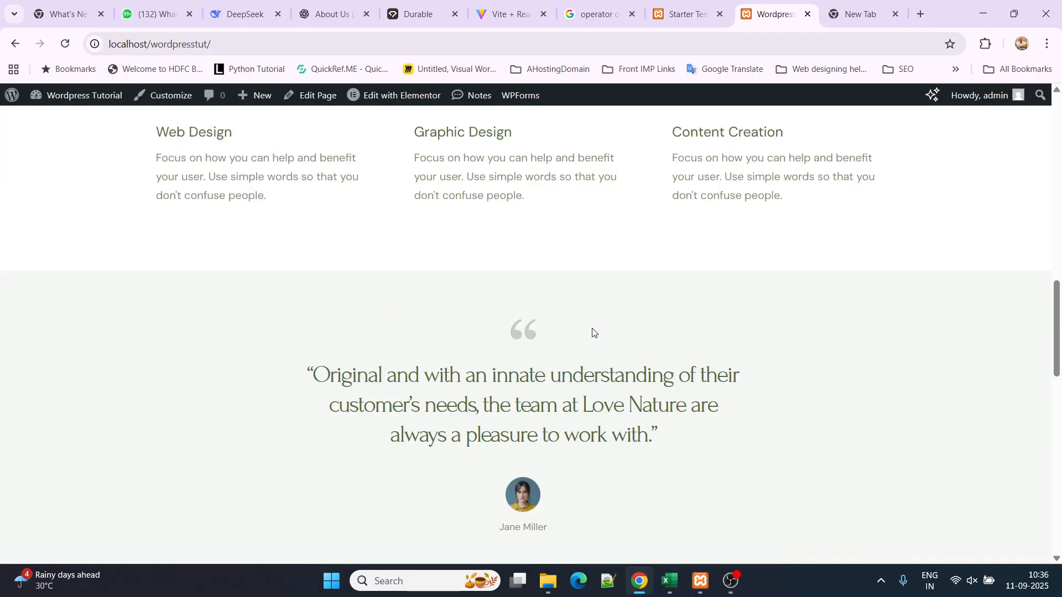
{"action": "scroll", "coordinate": [593, 332], "scroll_direction": "up", "scroll_amount": 10}
{"action": "mouse_move", "coordinate": [388, 100]}
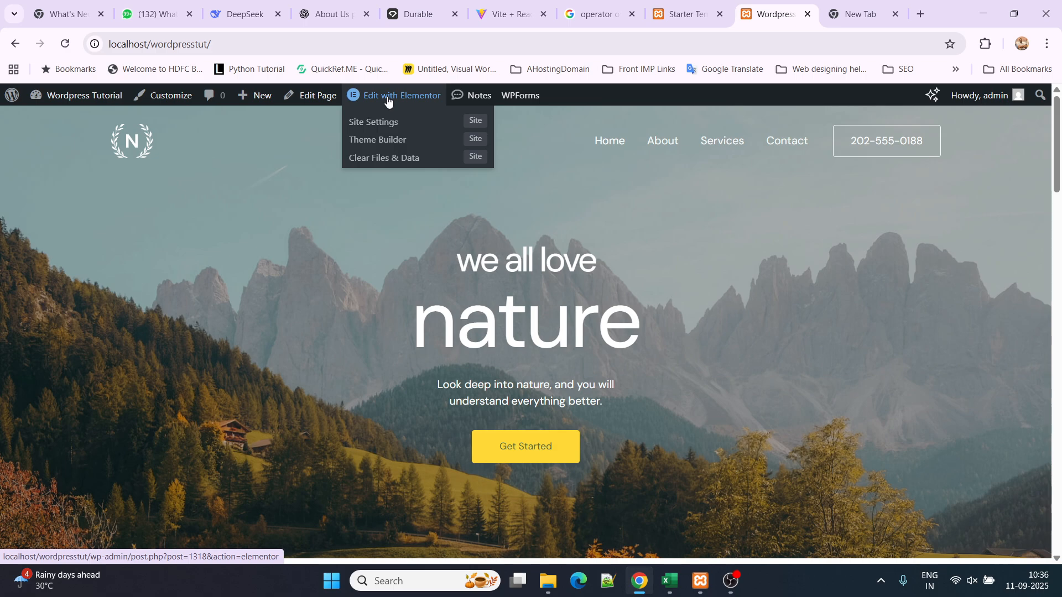
{"action": "left_click", "coordinate": [388, 100]}
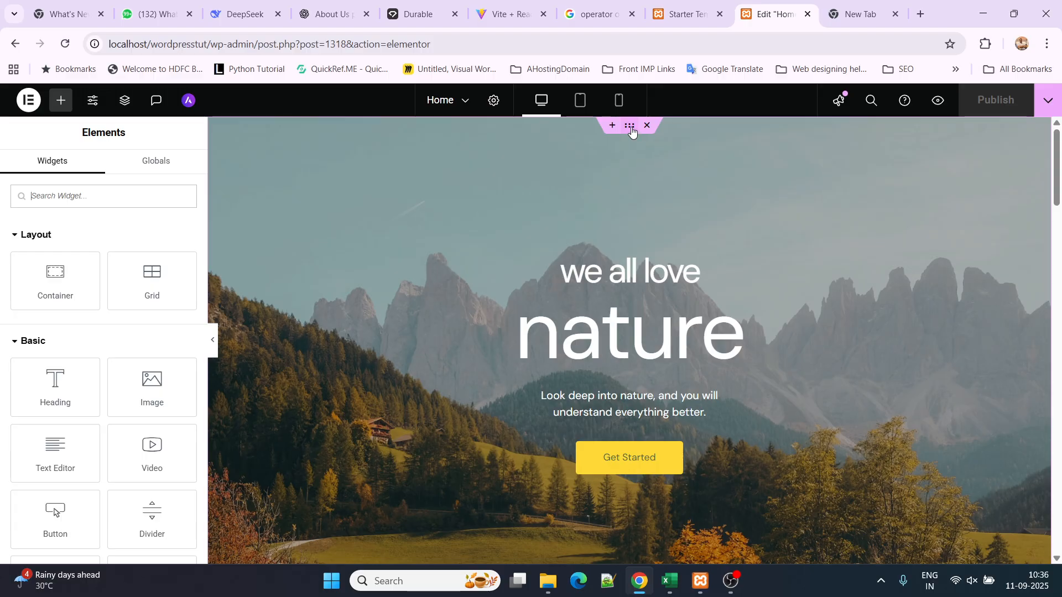
Step: Set the hero container's background image to the mountain lake photo pexels-photo-443446-443446.jpg from the media library
{"action": "left_click", "coordinate": [631, 129]}
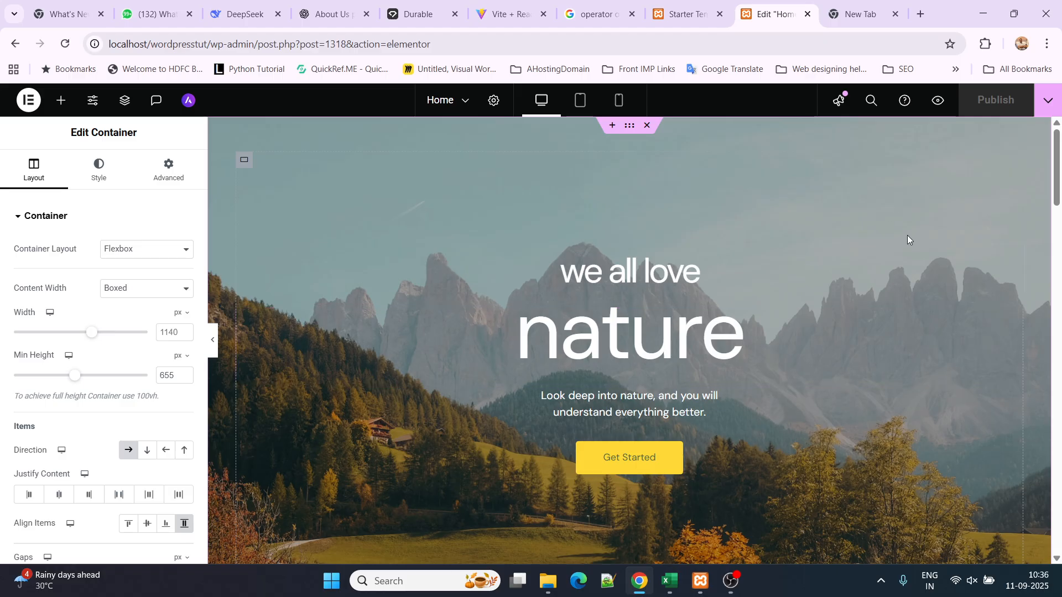
{"action": "left_click", "coordinate": [100, 169]}
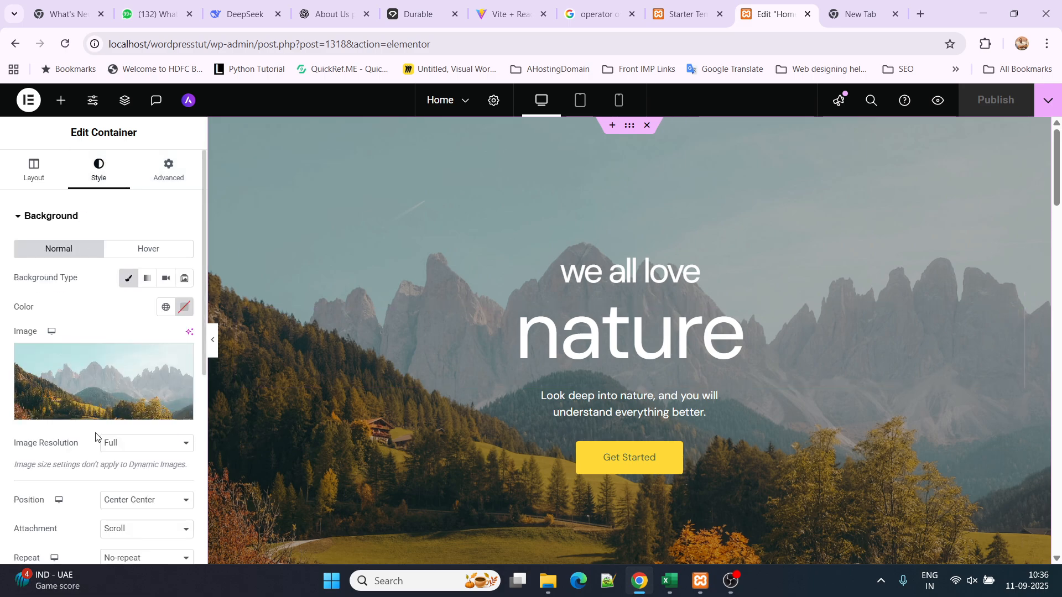
{"action": "left_click", "coordinate": [88, 411]}
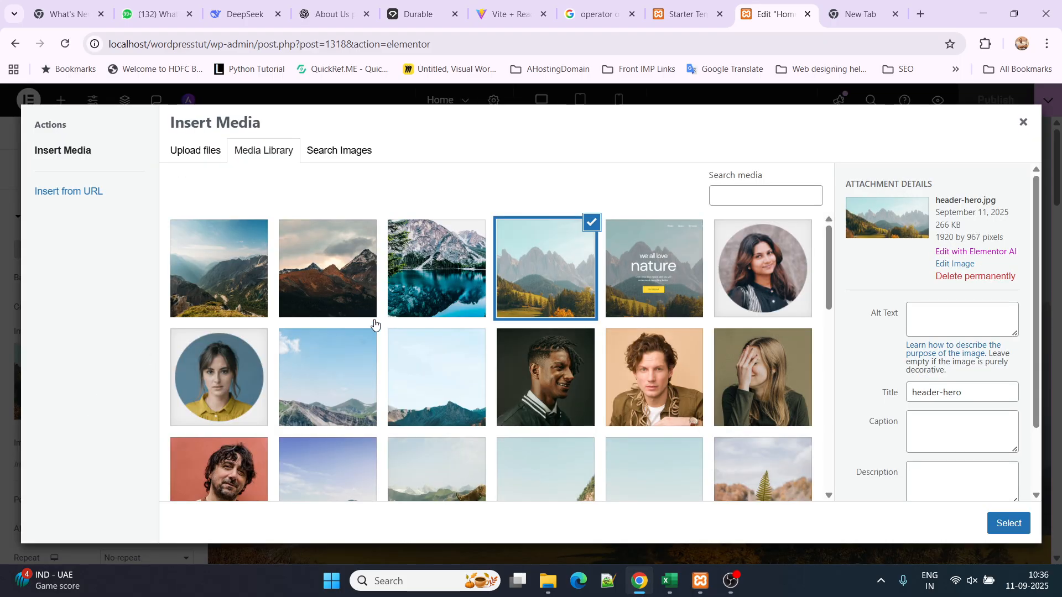
{"action": "left_click", "coordinate": [444, 287]}
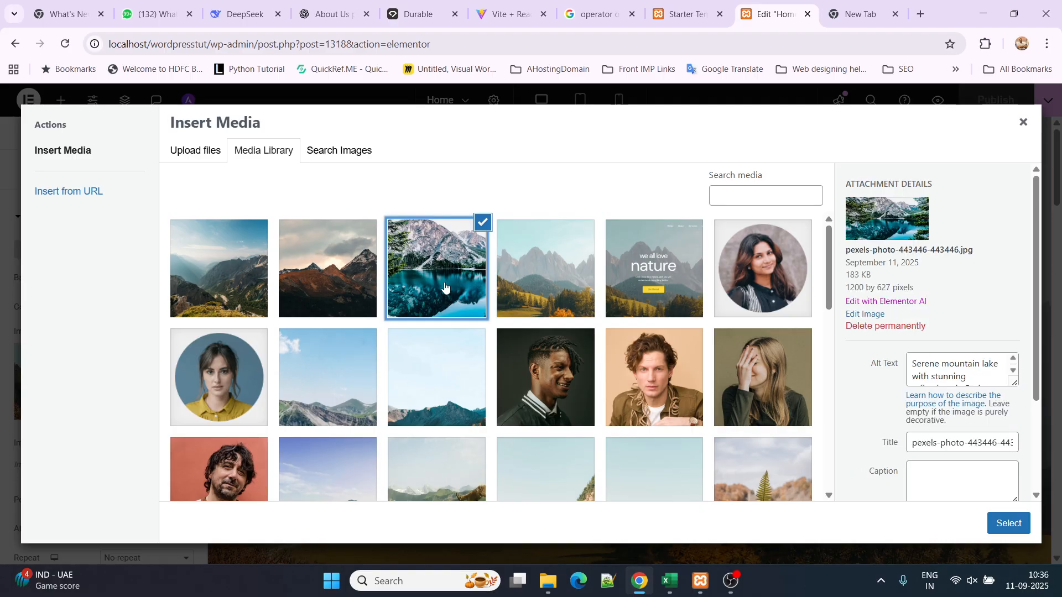
{"action": "left_click", "coordinate": [1006, 526]}
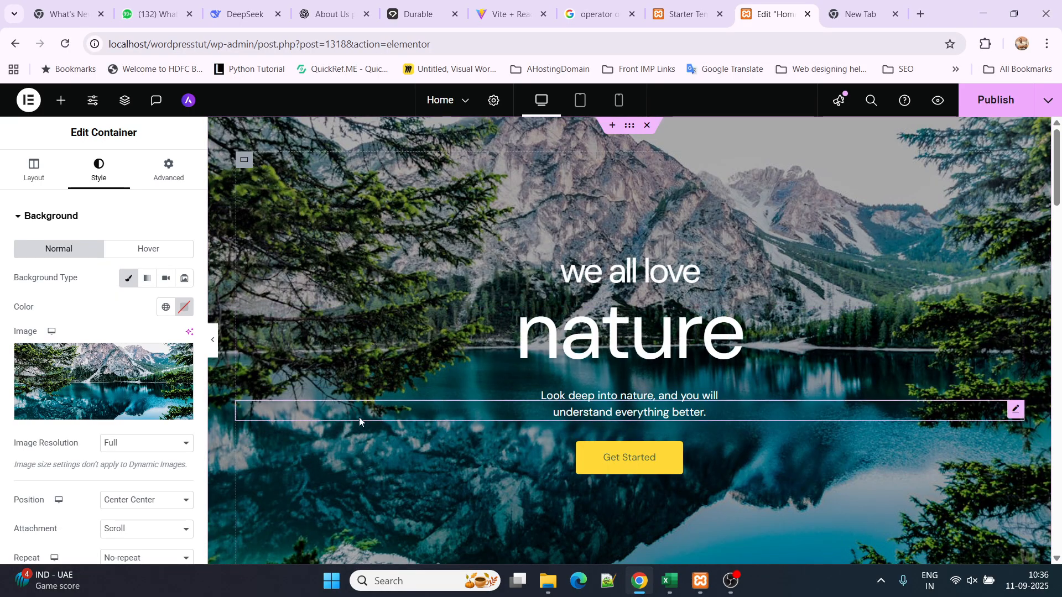
Step: Set the hero container's background to the green mountain range photo with blue sky and clouds, and publish the page
{"action": "left_click", "coordinate": [117, 418]}
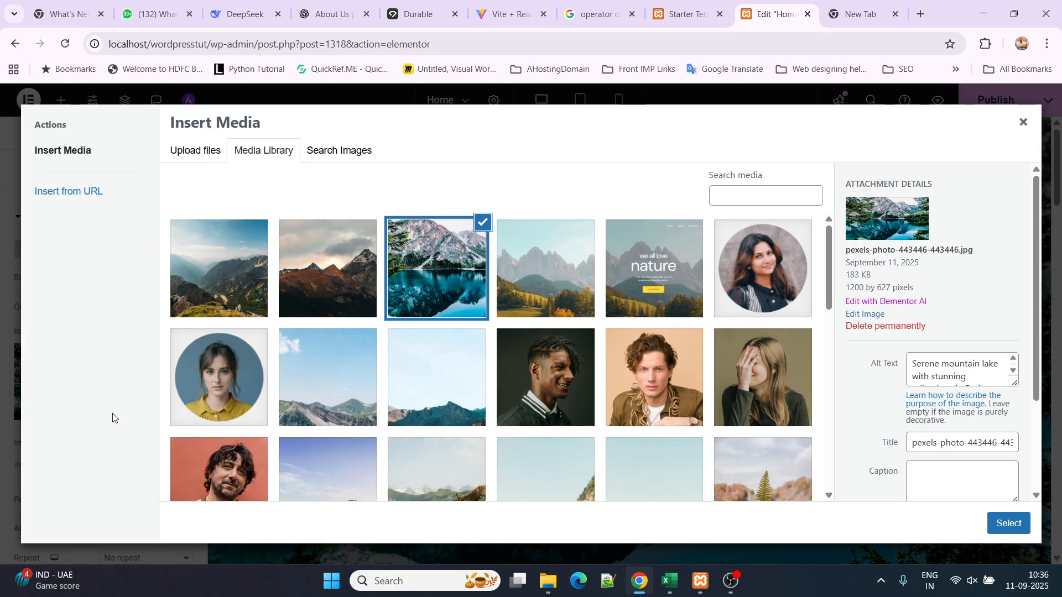
{"action": "left_click", "coordinate": [295, 412]}
{"action": "left_click", "coordinate": [1007, 523]}
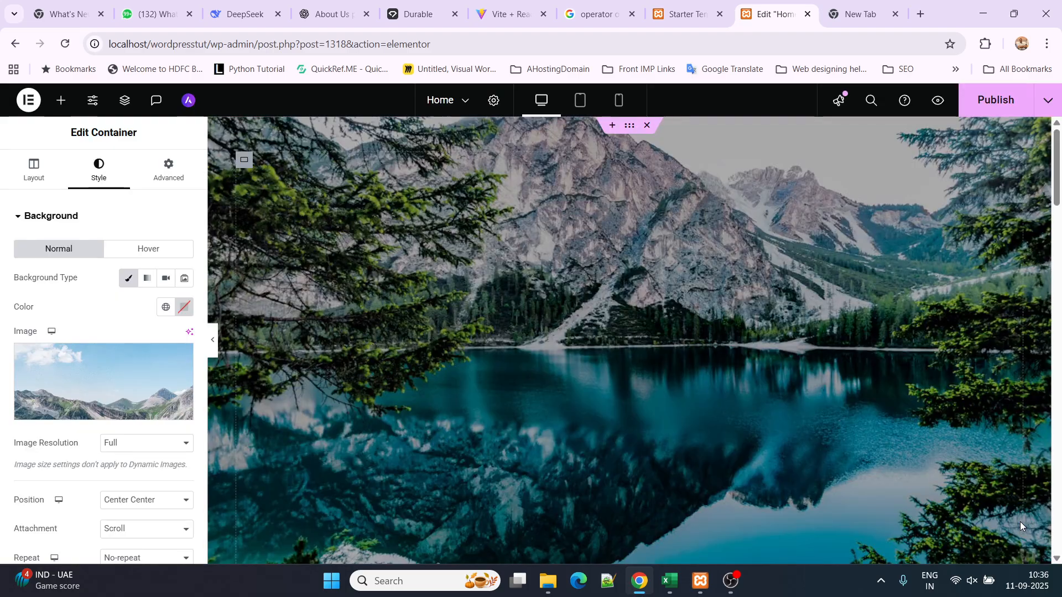
{"action": "left_click", "coordinate": [993, 105]}
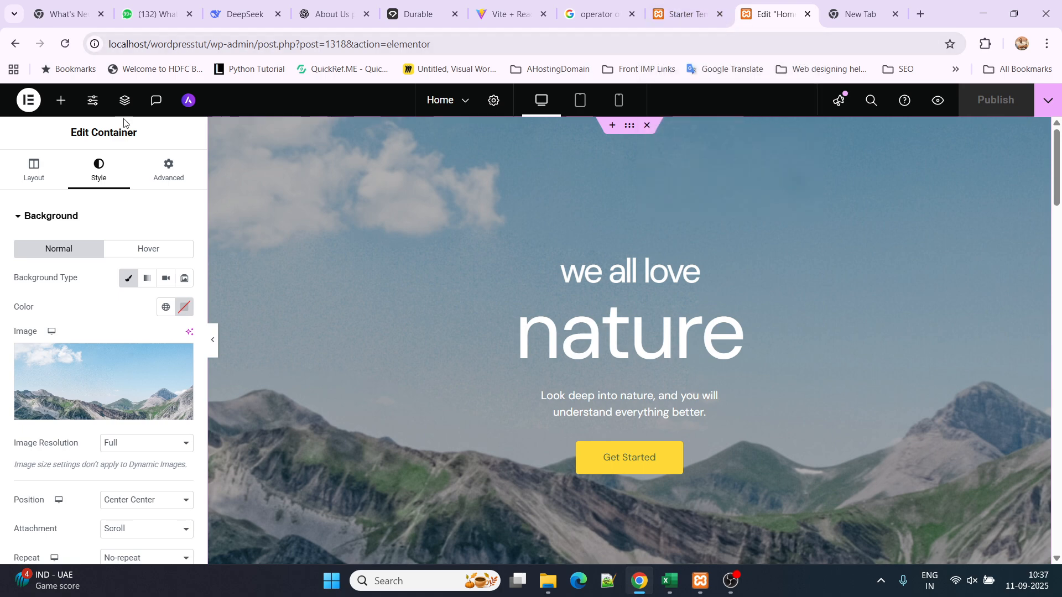
Step: Open the live website from the Starter Templates completion page and check the hero background and the sections below
{"action": "left_click", "coordinate": [692, 14]}
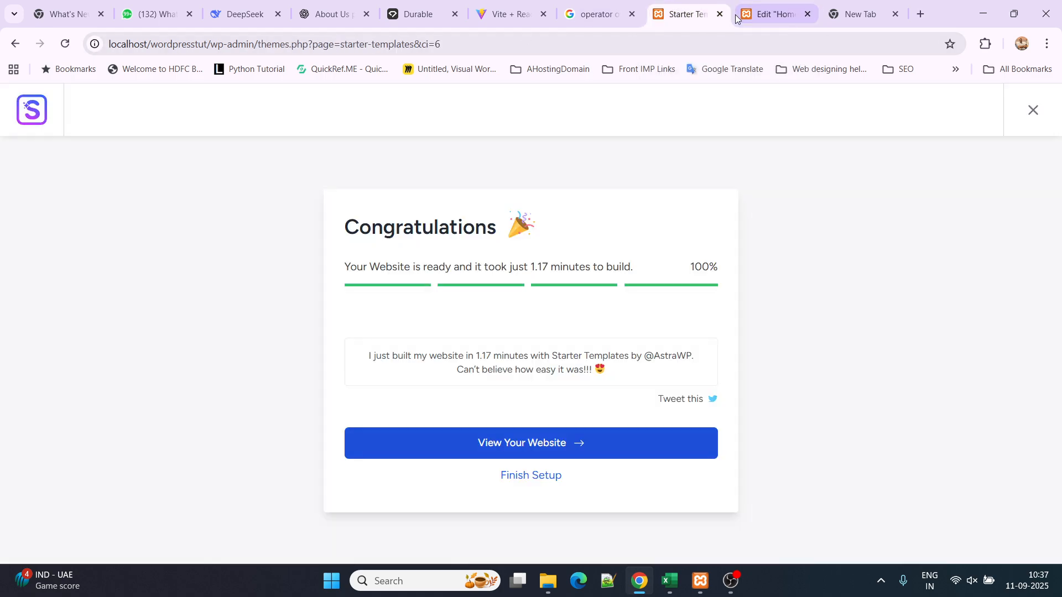
{"action": "left_click", "coordinate": [529, 444]}
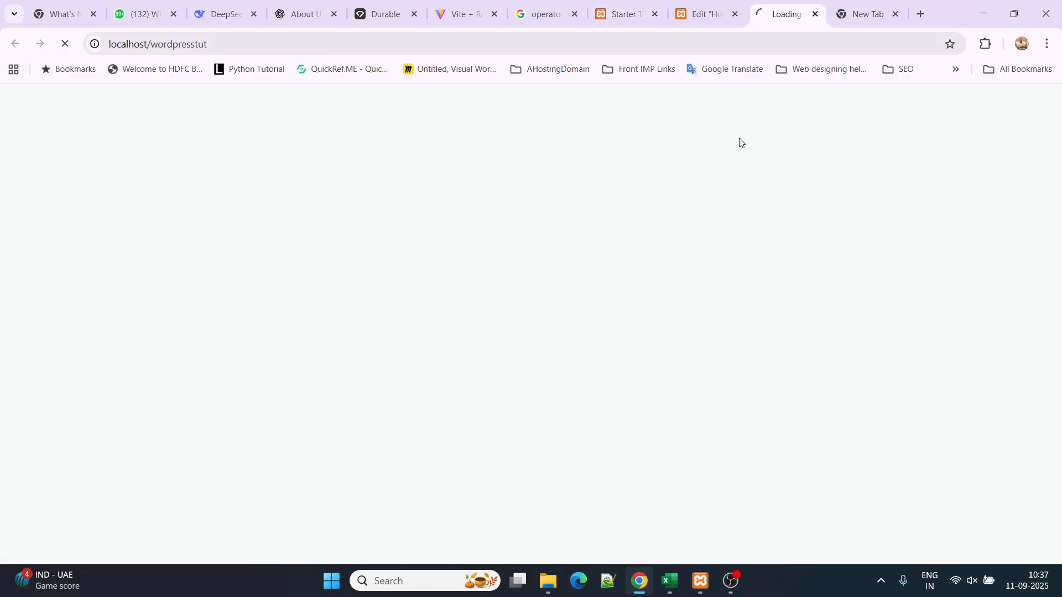
{"action": "scroll", "coordinate": [425, 414], "scroll_direction": "down", "scroll_amount": 4}
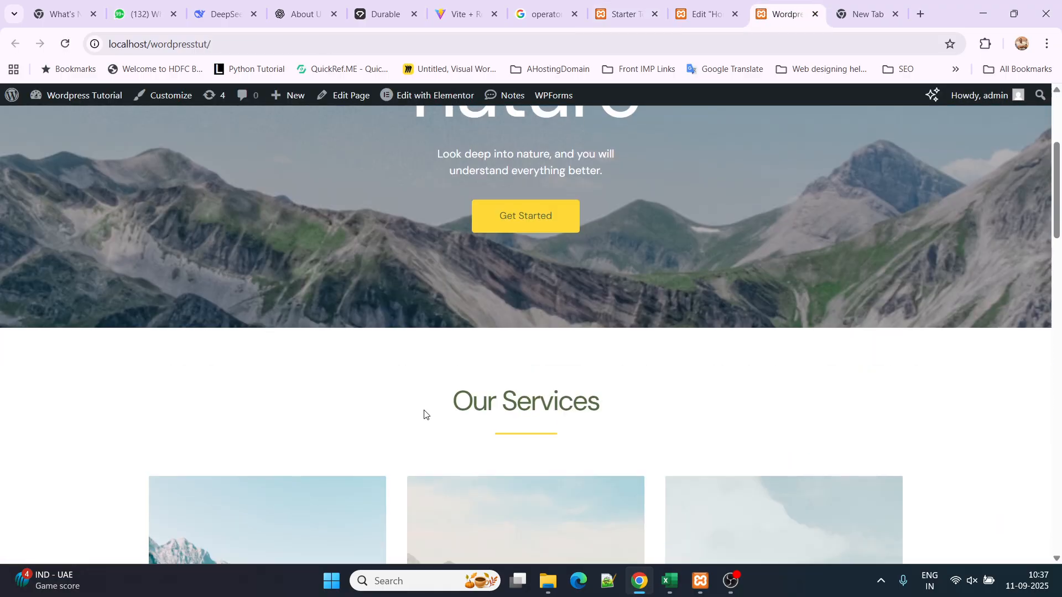
{"action": "scroll", "coordinate": [424, 413], "scroll_direction": "down", "scroll_amount": 6}
{"action": "scroll", "coordinate": [424, 413], "scroll_direction": "up", "scroll_amount": 10}
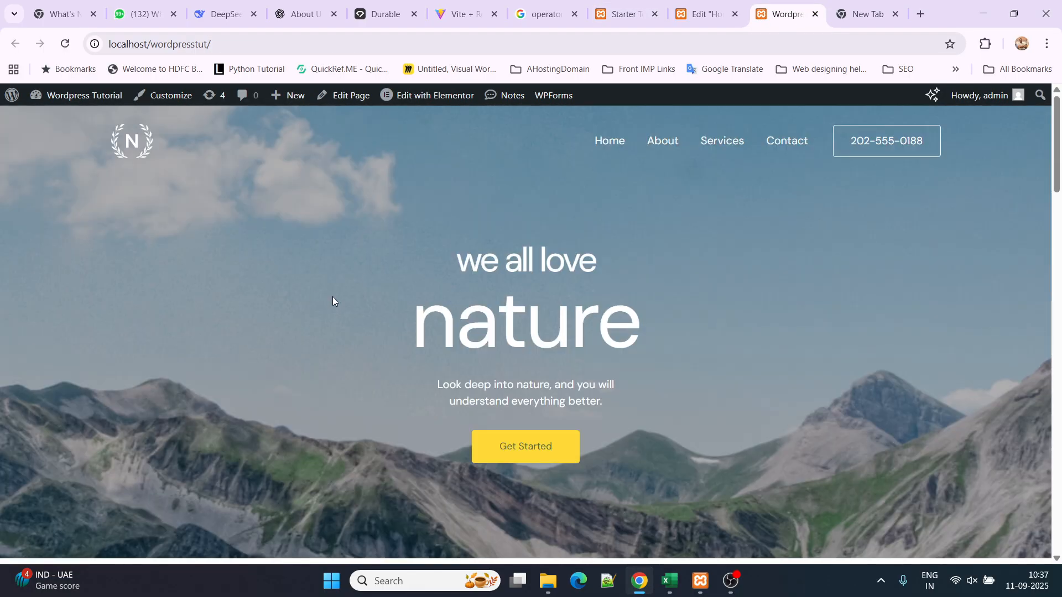
Step: Return to the Elementor editor, select the "we all love" hero heading and clear its title text
{"action": "left_click", "coordinate": [705, 14]}
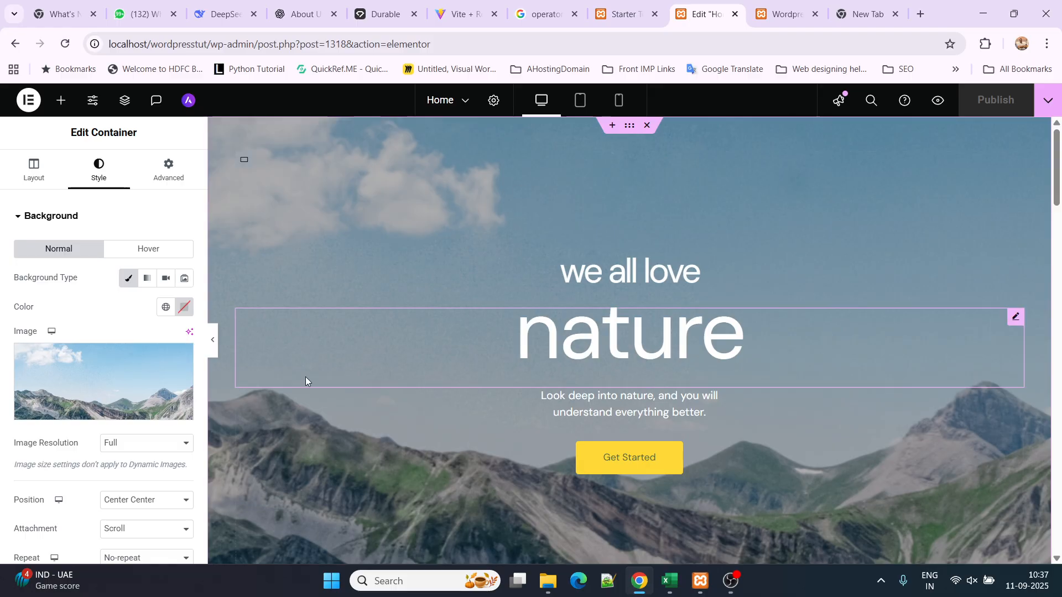
{"action": "left_click", "coordinate": [624, 270]}
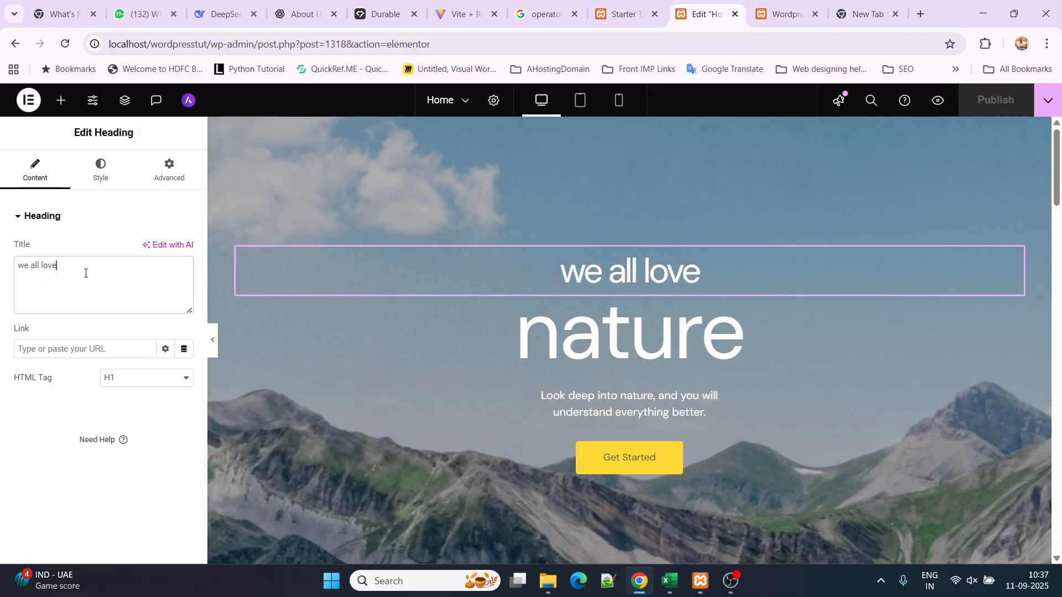
{"action": "left_click_drag", "start_coordinate": [85, 270], "coordinate": [0, 277]}
{"action": "key", "text": "BackSpace"}
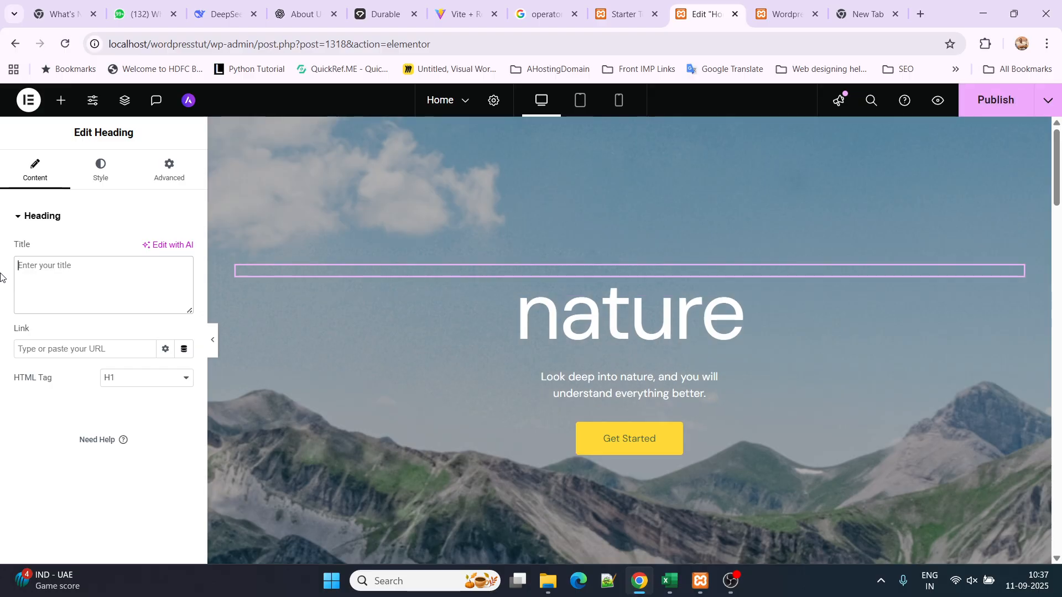
{"action": "type", "text": "Cred"}
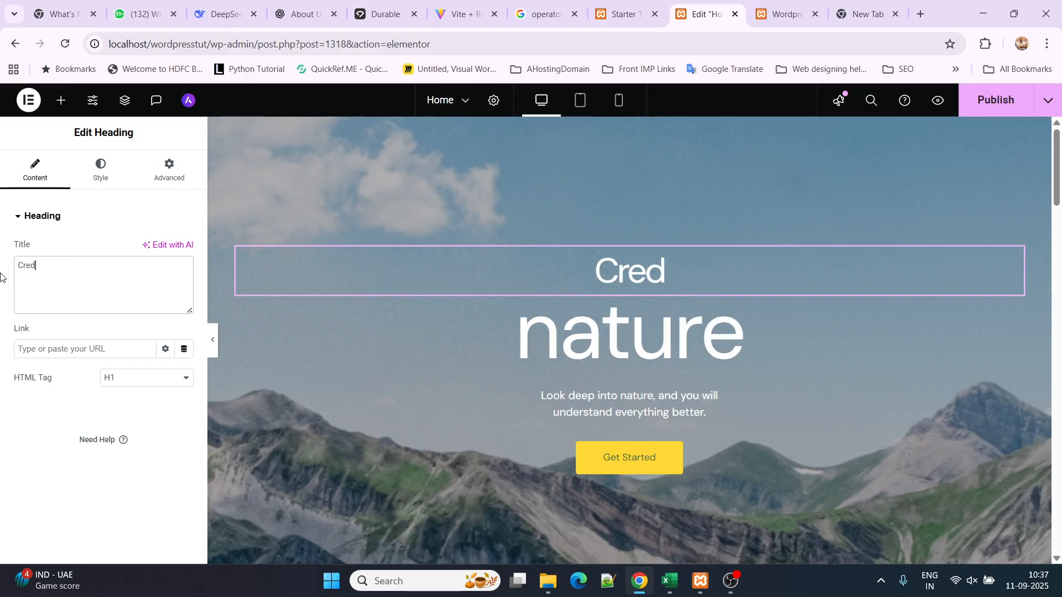
{"action": "type", "text": "ib"}
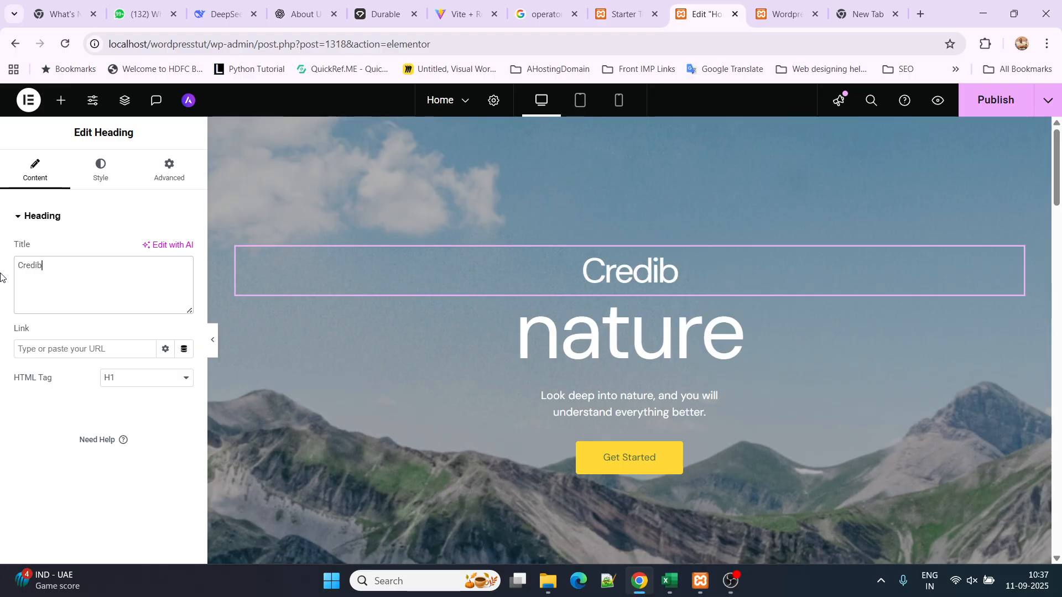
{"action": "type", "text": "le Academy"}
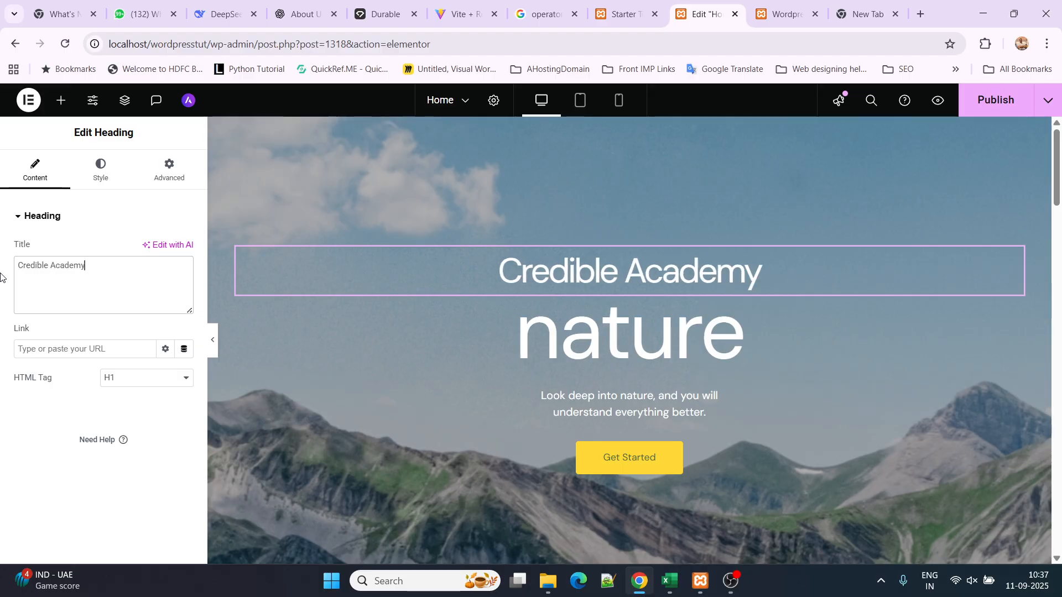
{"action": "key", "text": "ctrl+a"}
{"action": "key", "text": "BackSpace"}
Step: Enter "A Warm Welcome to" as the title of the upper hero heading
{"action": "type", "text": "A "}
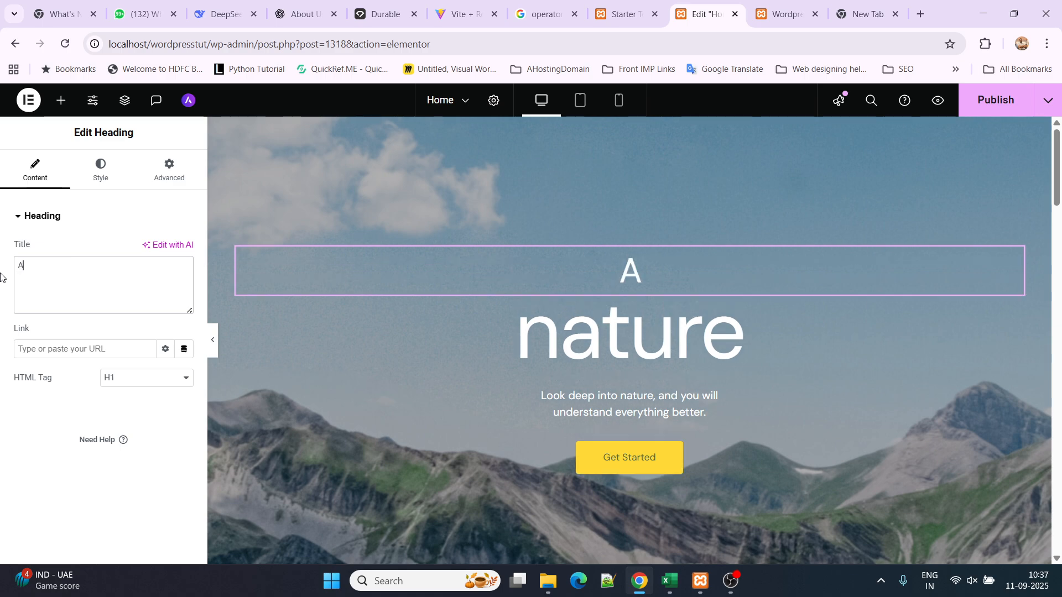
{"action": "type", "text": "Warm"}
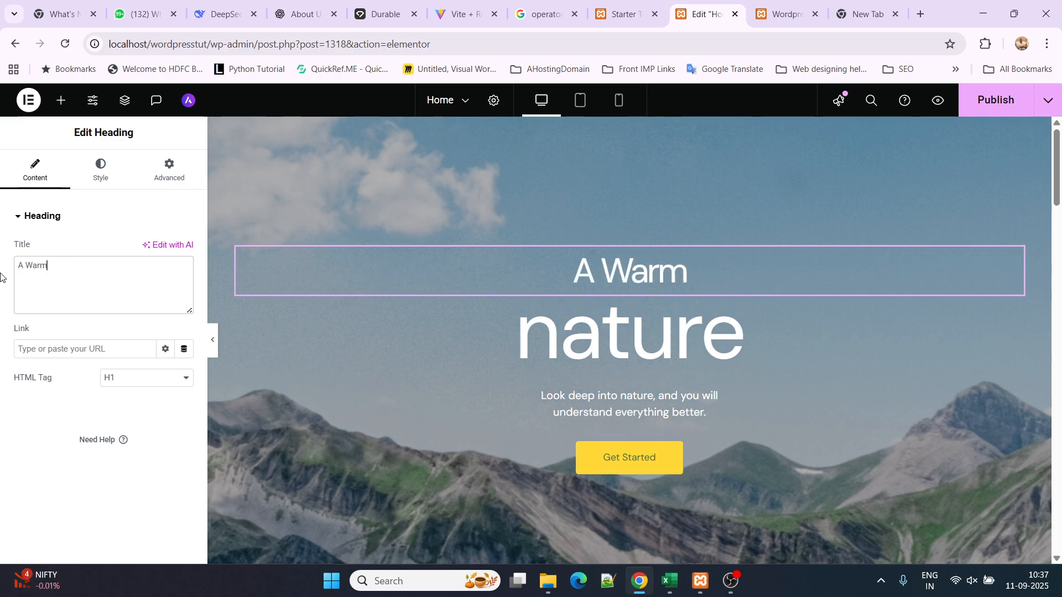
{"action": "type", "text": " Welcome"}
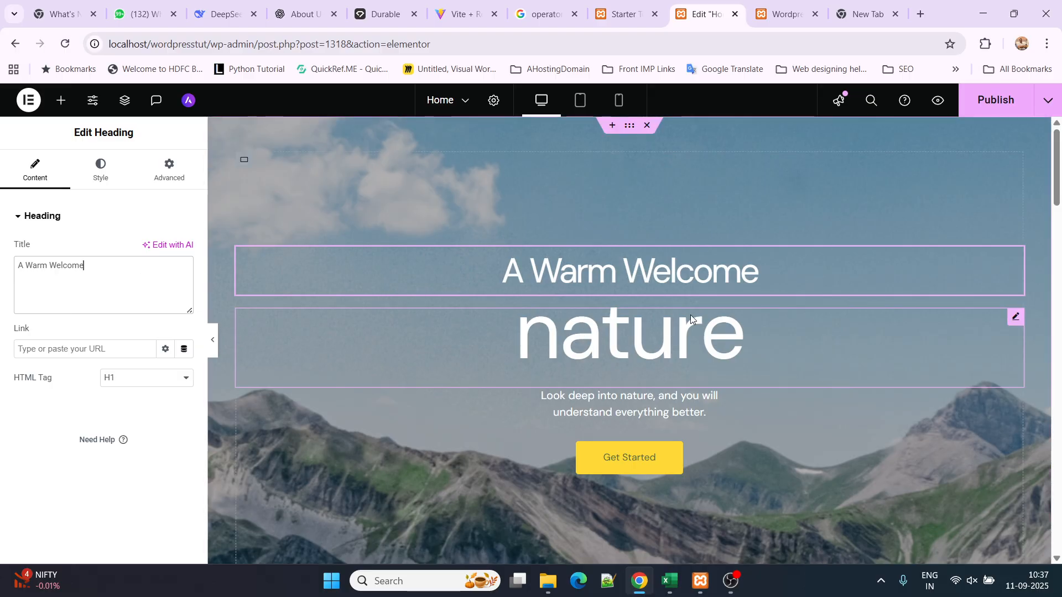
{"action": "type", "text": "to"}
Step: Replace the large "nature" hero heading with "Credible Academy"
{"action": "left_click", "coordinate": [693, 336]}
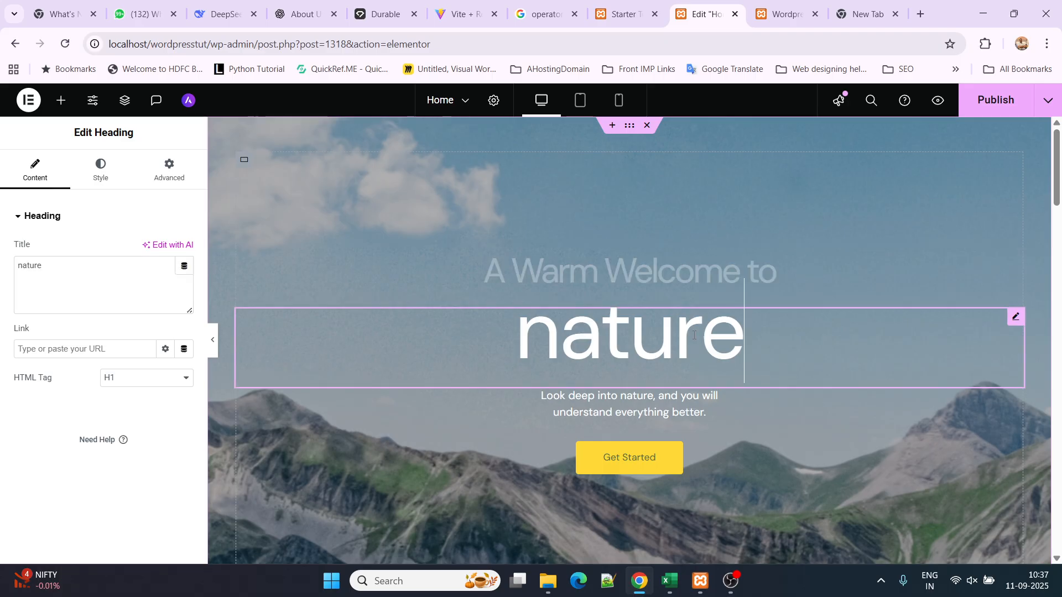
{"action": "key", "text": "BackSpace"}
{"action": "key", "text": "BackSpace"}
{"action": "key", "text": "BackSpace"}
{"action": "key", "text": "BackSpace"}
{"action": "key", "text": "BackSpace"}
{"action": "key", "text": "BackSpace"}
{"action": "type", "text": "Cr"}
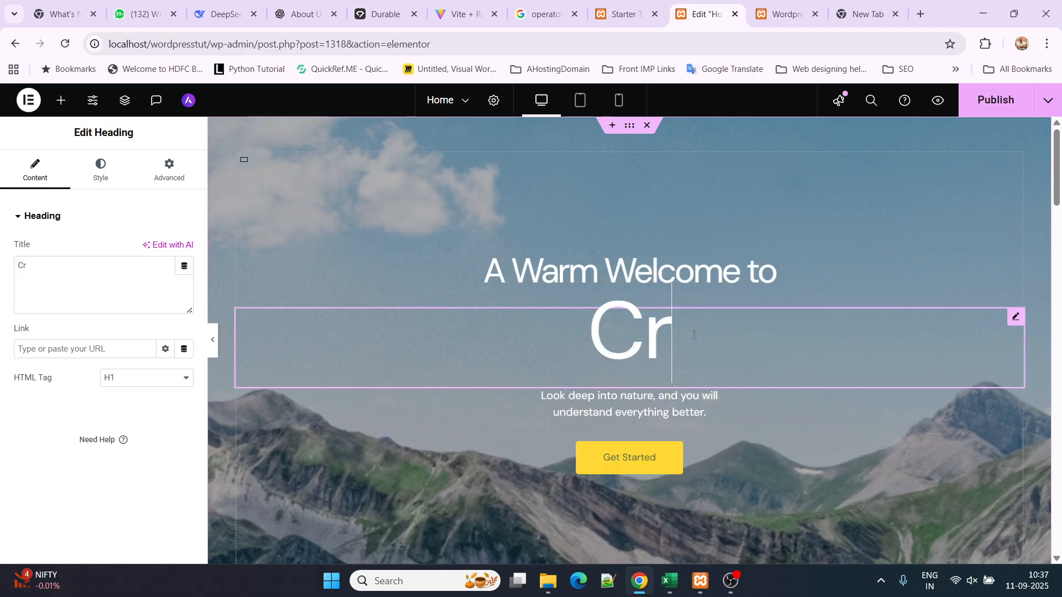
{"action": "type", "text": "edible"}
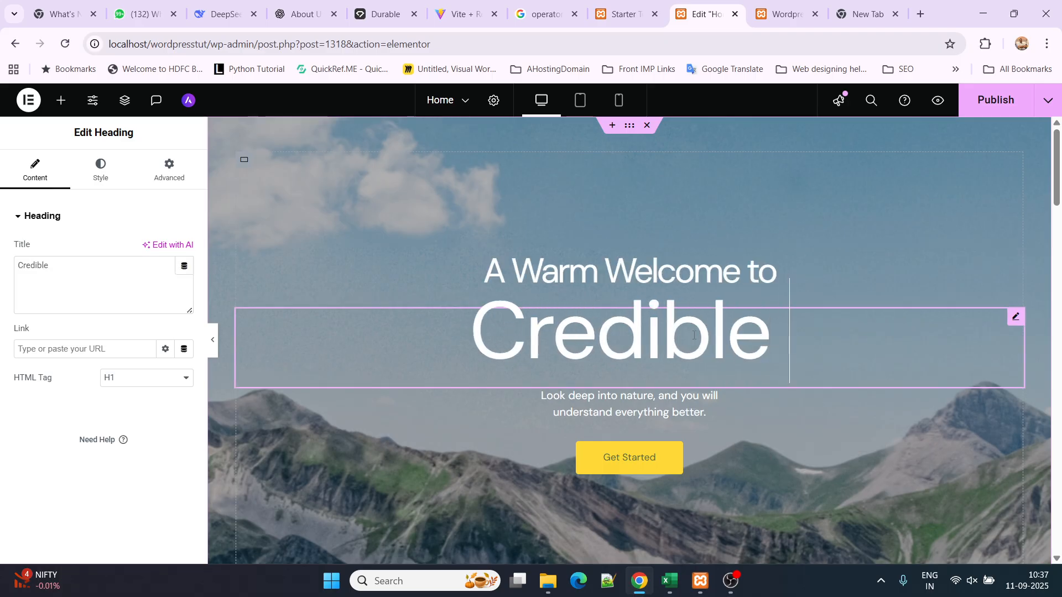
{"action": "type", "text": " Academy"}
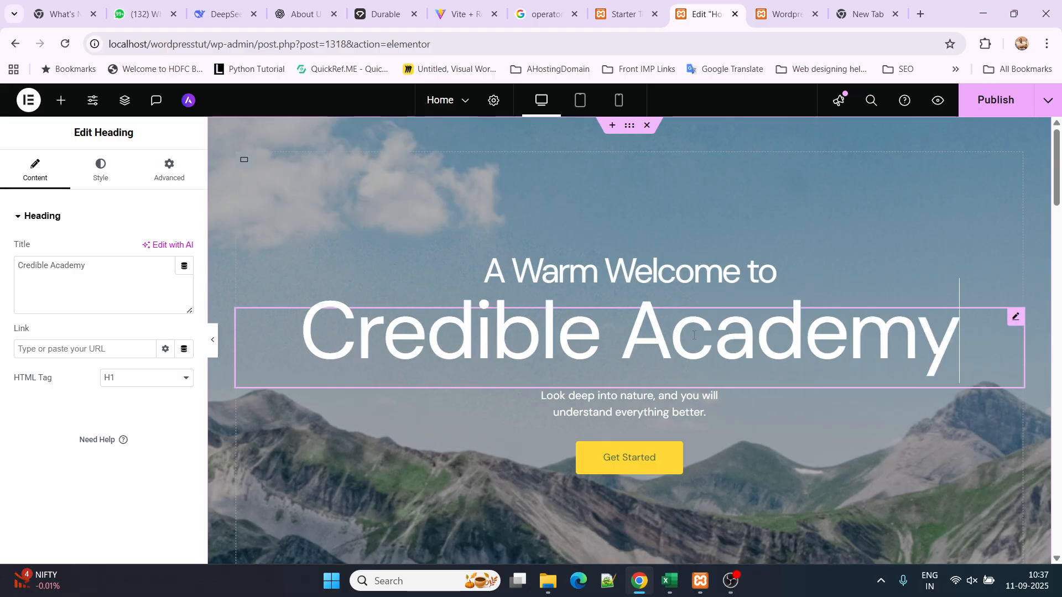
Step: Publish the heading changes and reload the live home page
{"action": "left_click", "coordinate": [595, 399]}
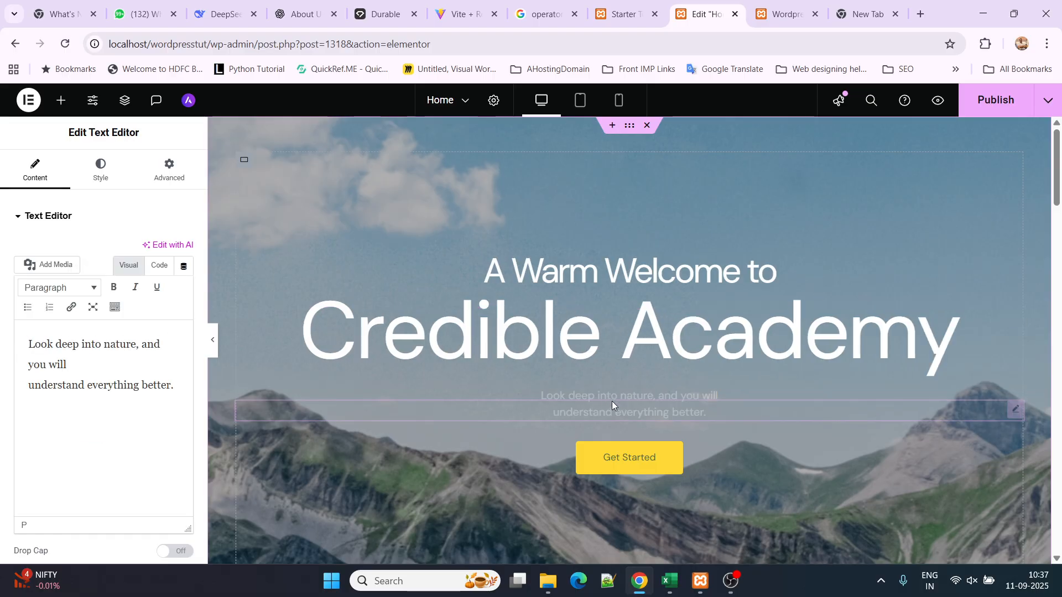
{"action": "left_click", "coordinate": [874, 271]}
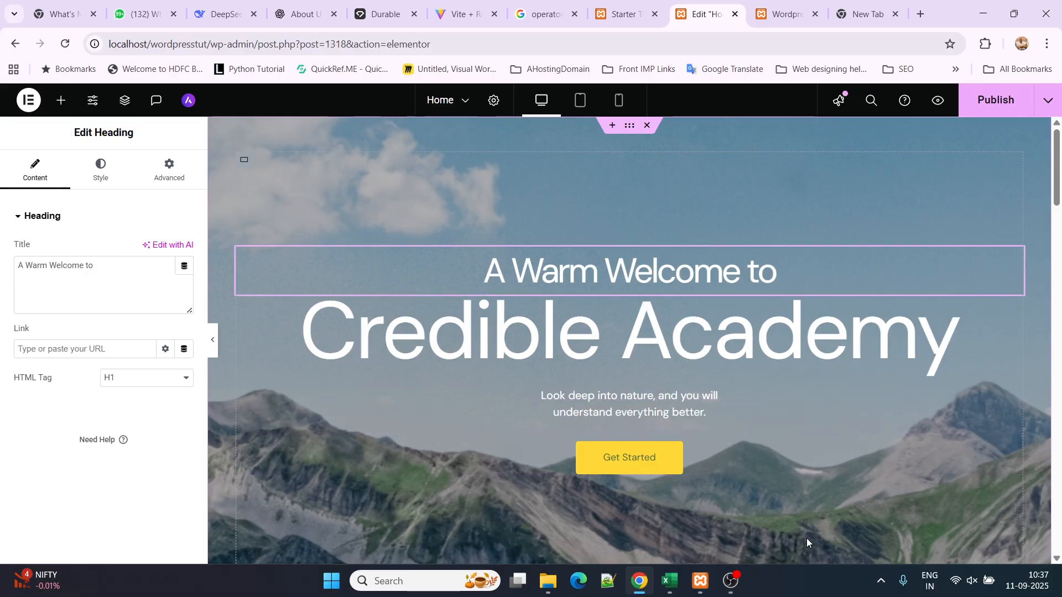
{"action": "left_click", "coordinate": [1004, 95]}
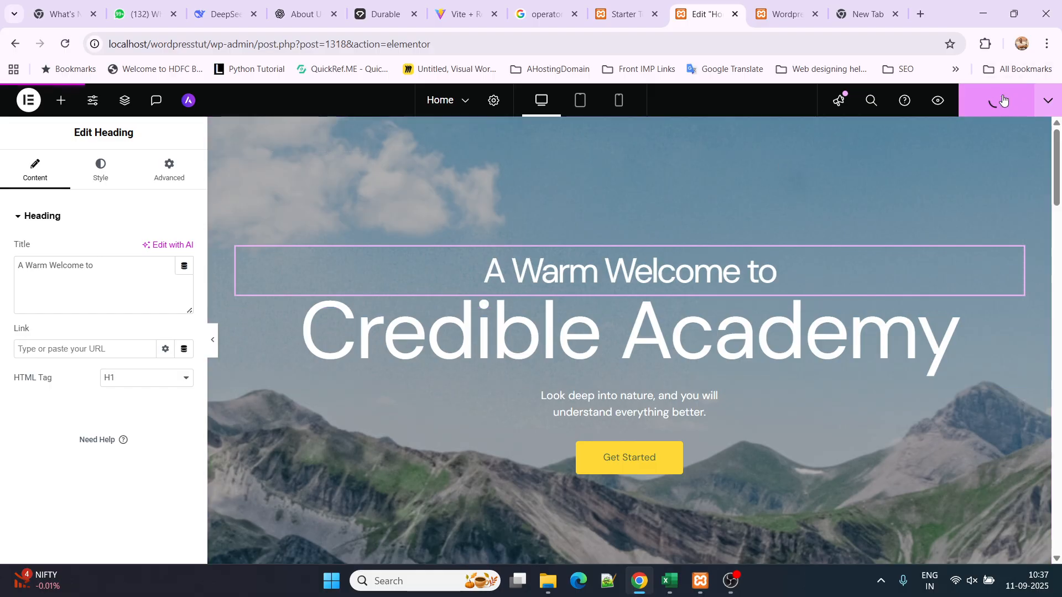
{"action": "left_click", "coordinate": [792, 12]}
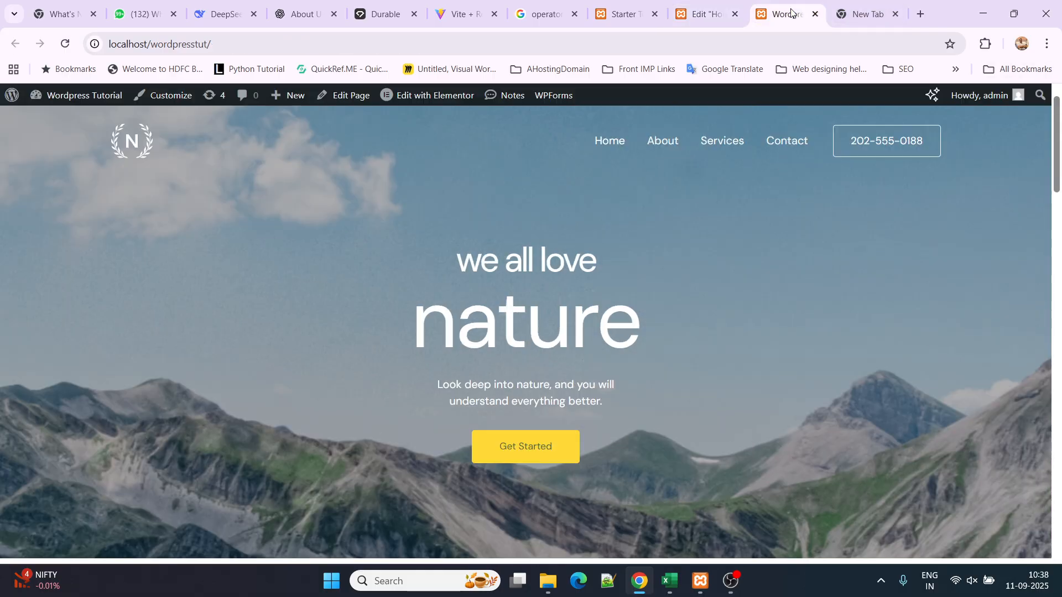
{"action": "left_click", "coordinate": [65, 45]}
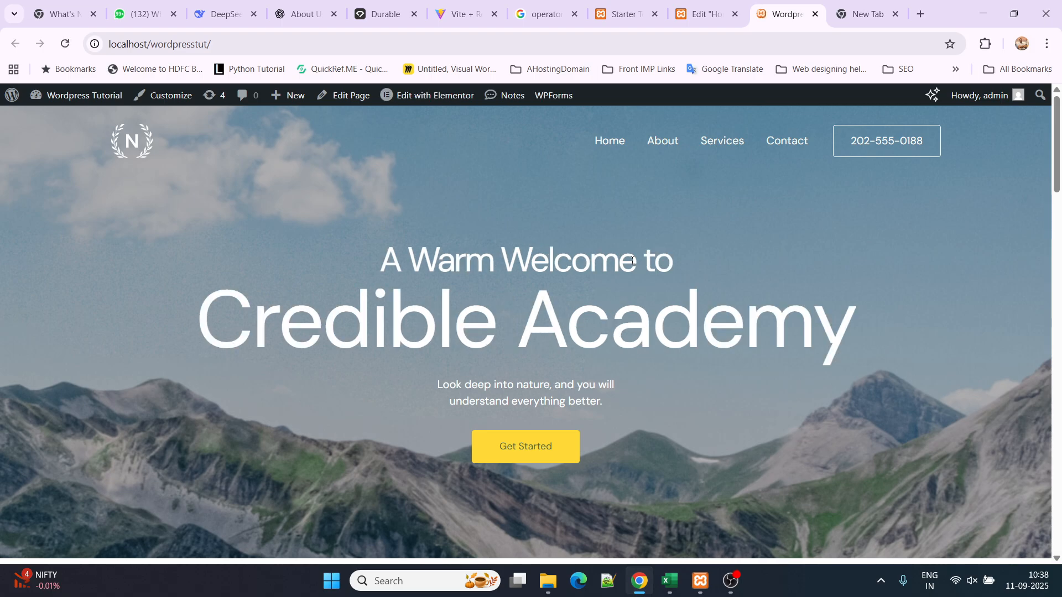
Step: Review the live home page's services, testimonial, About Us, Questions and footer sections, and return to the hero
{"action": "scroll", "coordinate": [693, 326], "scroll_direction": "down", "scroll_amount": 15}
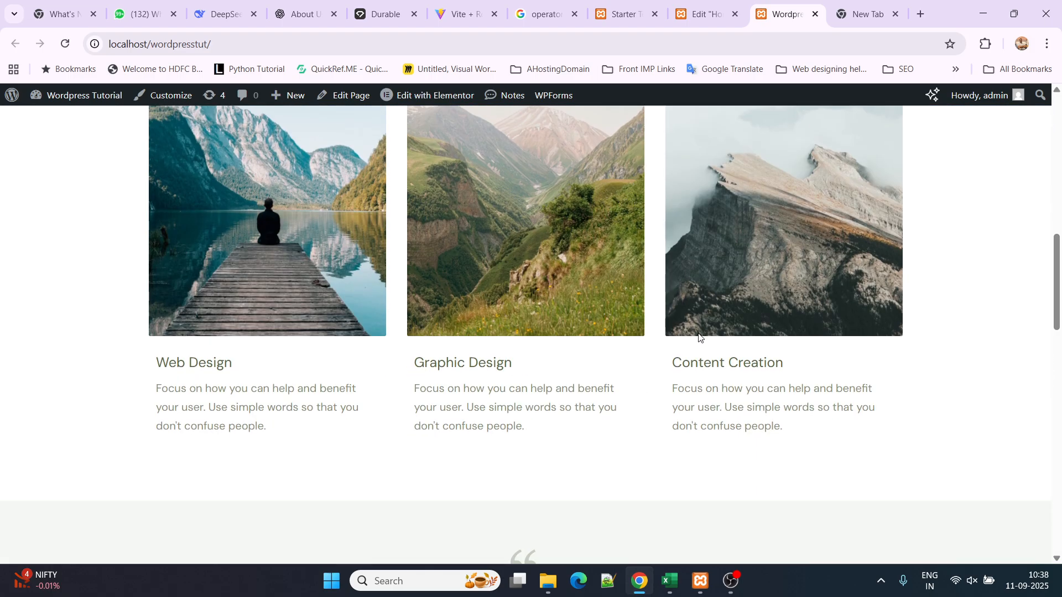
{"action": "scroll", "coordinate": [505, 215], "scroll_direction": "up", "scroll_amount": 5}
{"action": "scroll", "coordinate": [423, 427], "scroll_direction": "down", "scroll_amount": 7}
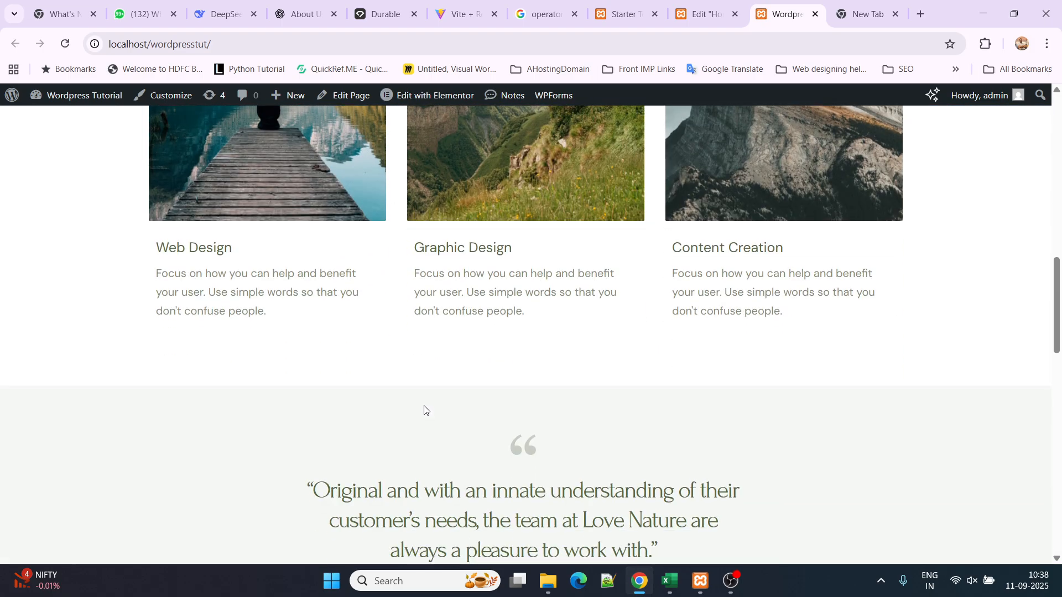
{"action": "scroll", "coordinate": [424, 410], "scroll_direction": "down", "scroll_amount": 15}
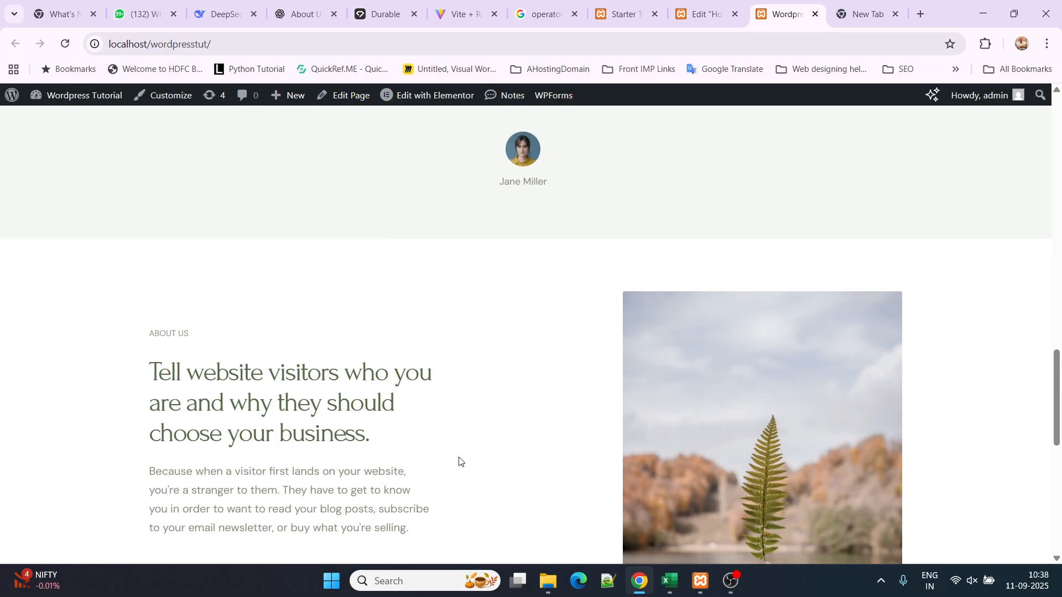
{"action": "scroll", "coordinate": [459, 457], "scroll_direction": "up", "scroll_amount": 10}
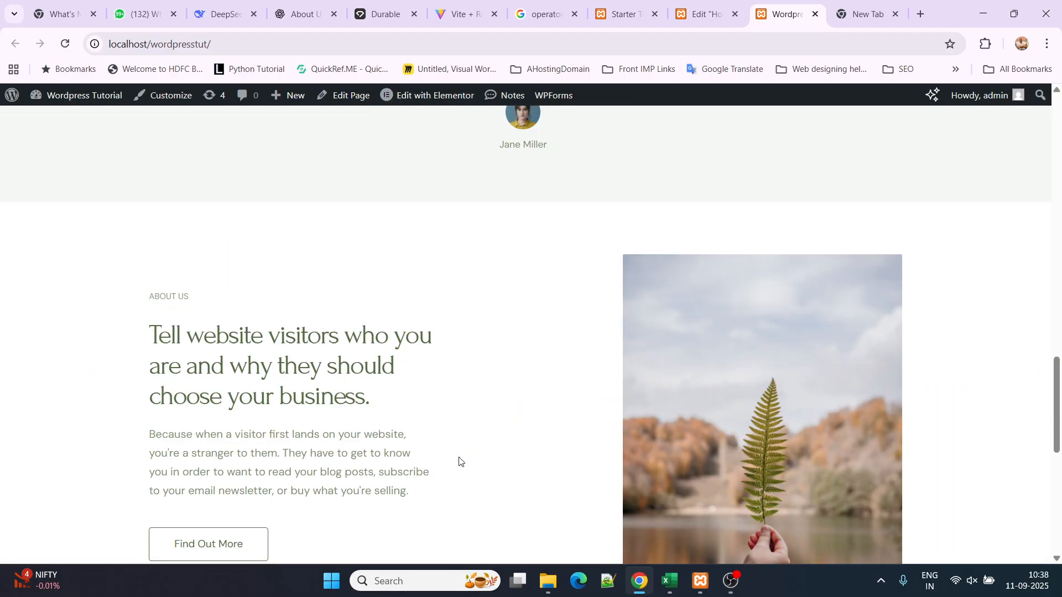
{"action": "left_click", "coordinate": [625, 15]}
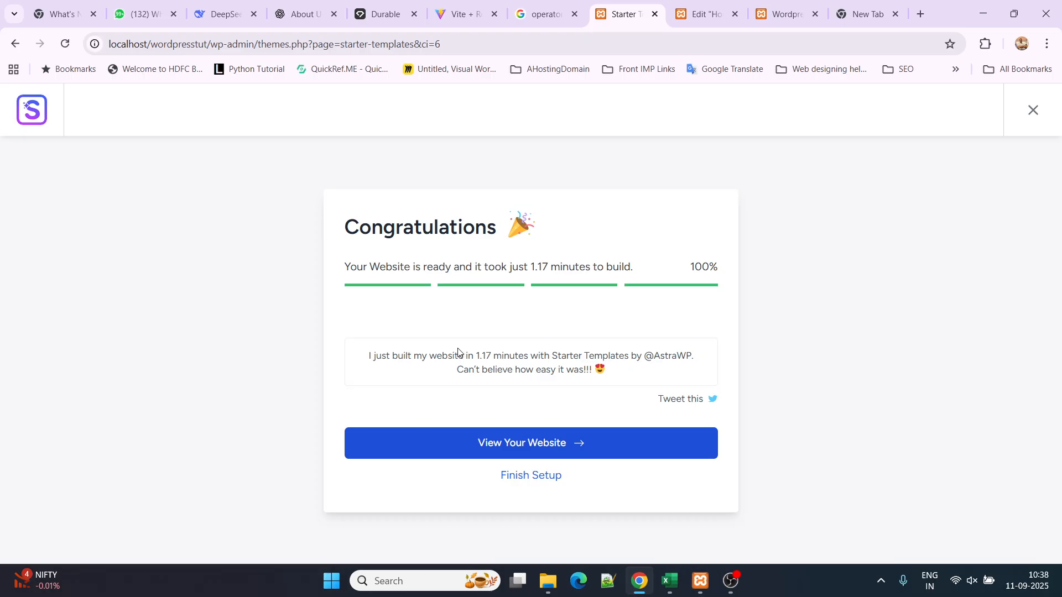
{"action": "left_click", "coordinate": [702, 15]}
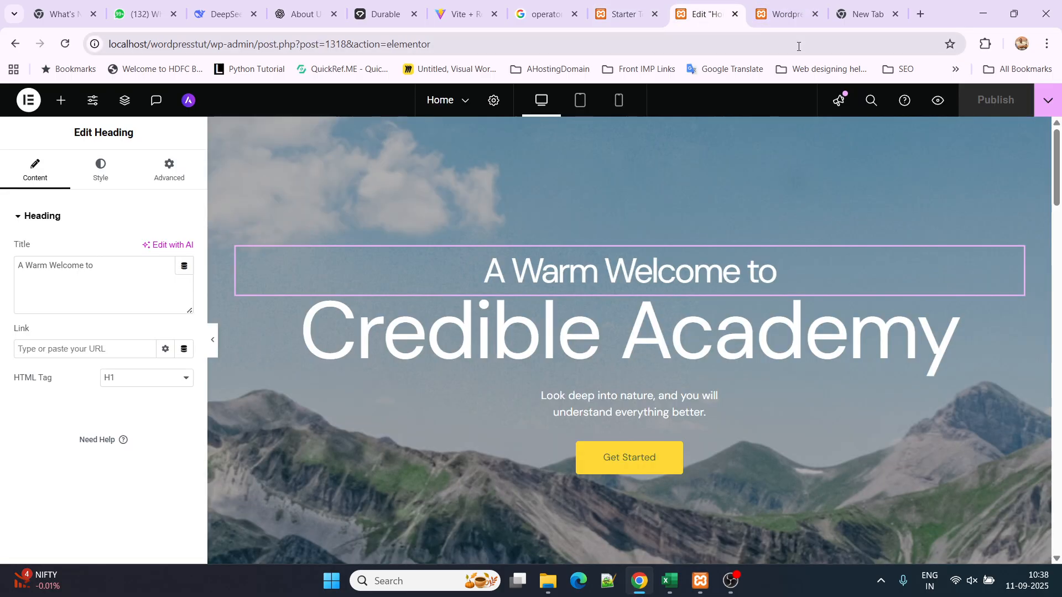
{"action": "left_click", "coordinate": [780, 15]}
{"action": "scroll", "coordinate": [531, 281], "scroll_direction": "down", "scroll_amount": 10}
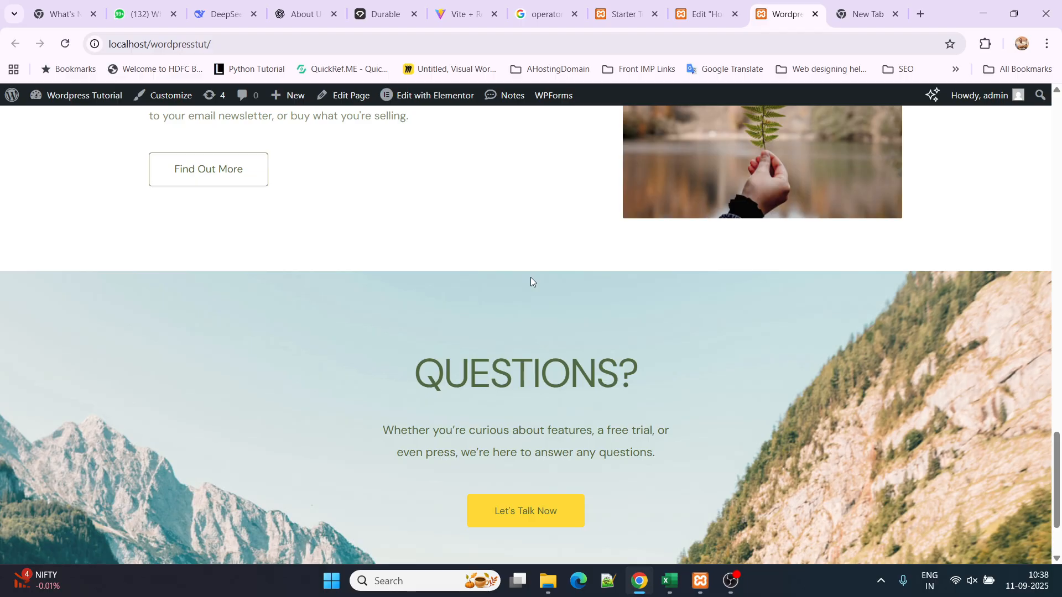
{"action": "scroll", "coordinate": [531, 281], "scroll_direction": "down", "scroll_amount": 2}
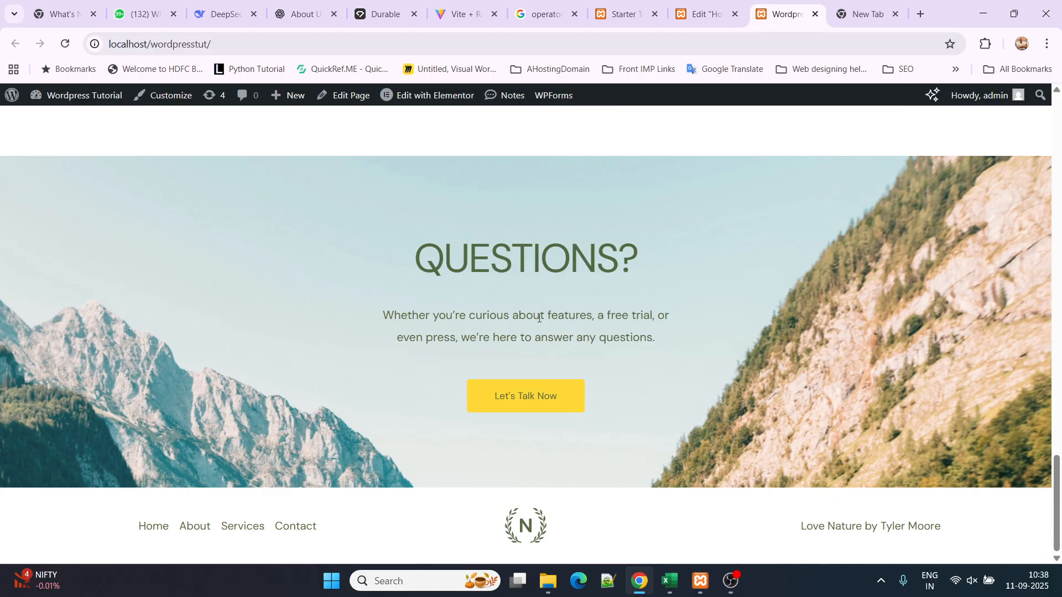
{"action": "scroll", "coordinate": [539, 318], "scroll_direction": "up", "scroll_amount": 20}
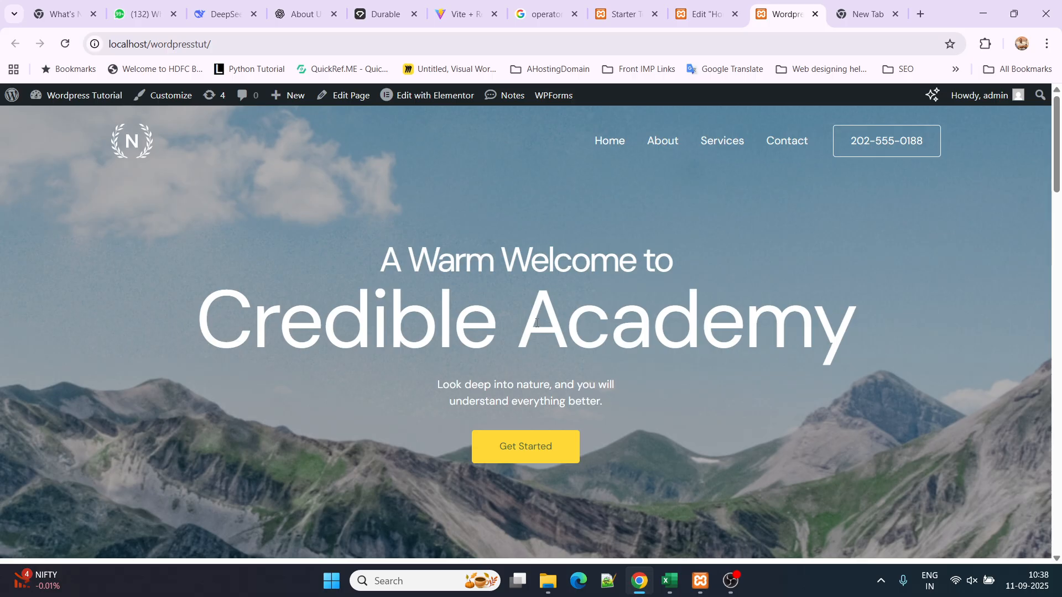
Step: In the Elementor editor, open the hero container's background image settings and start choosing a file to upload from the computer
{"action": "left_click", "coordinate": [713, 15]}
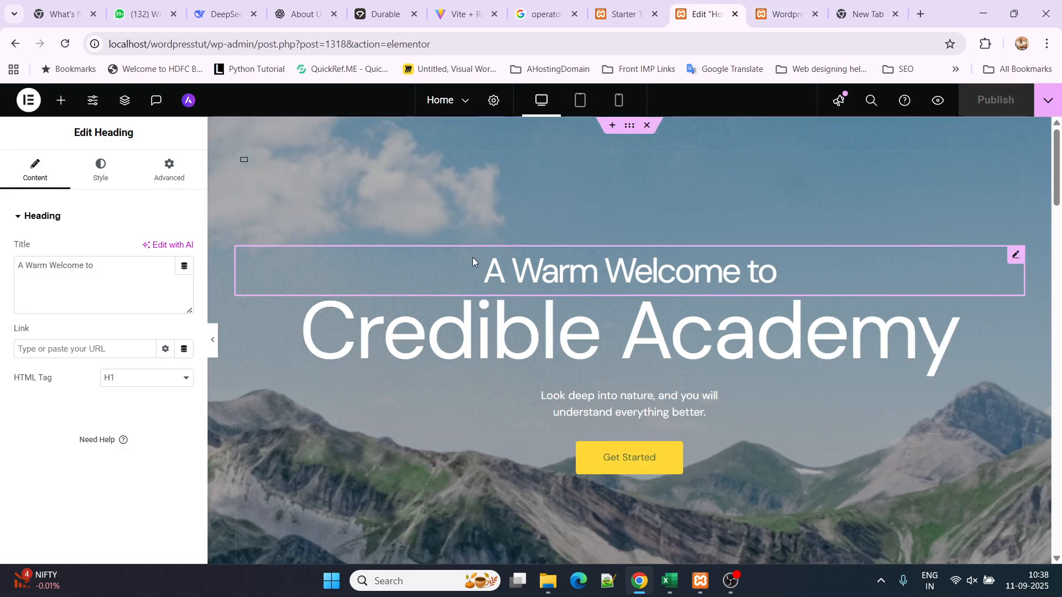
{"action": "left_click", "coordinate": [102, 171]}
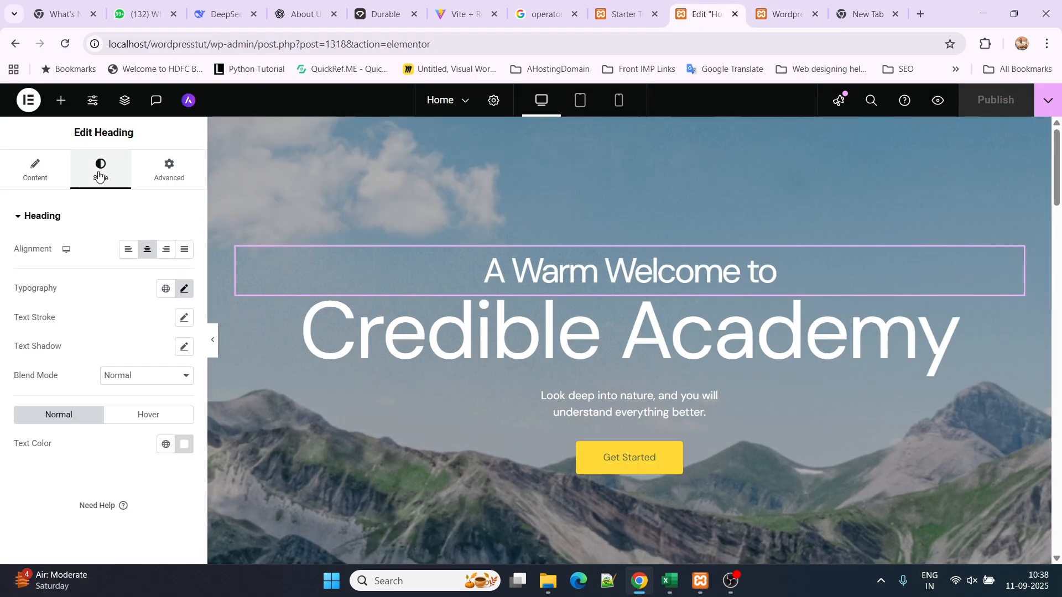
{"action": "left_click", "coordinate": [629, 128]}
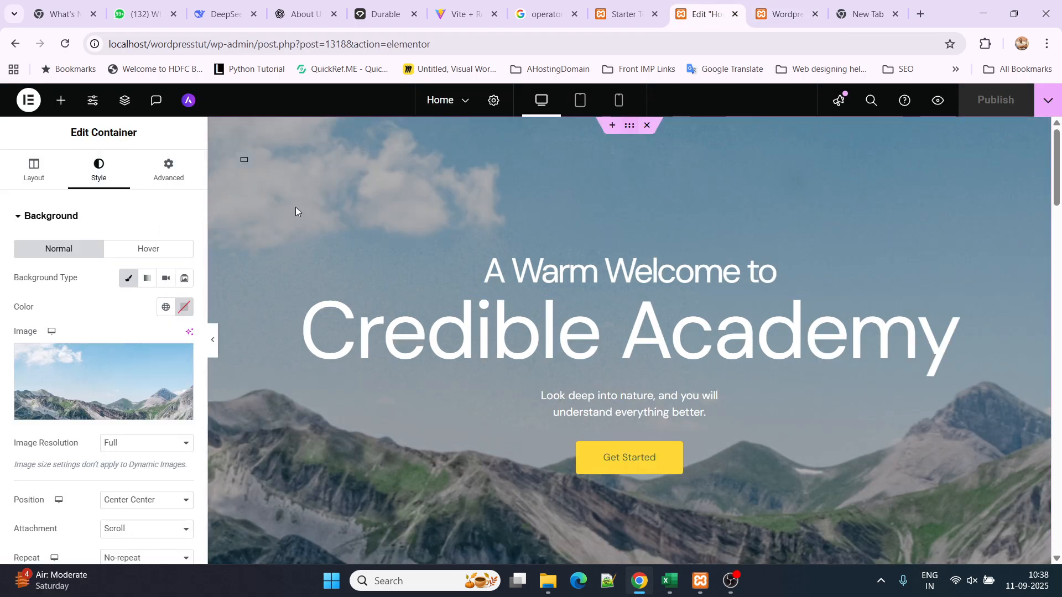
{"action": "left_click", "coordinate": [95, 415]}
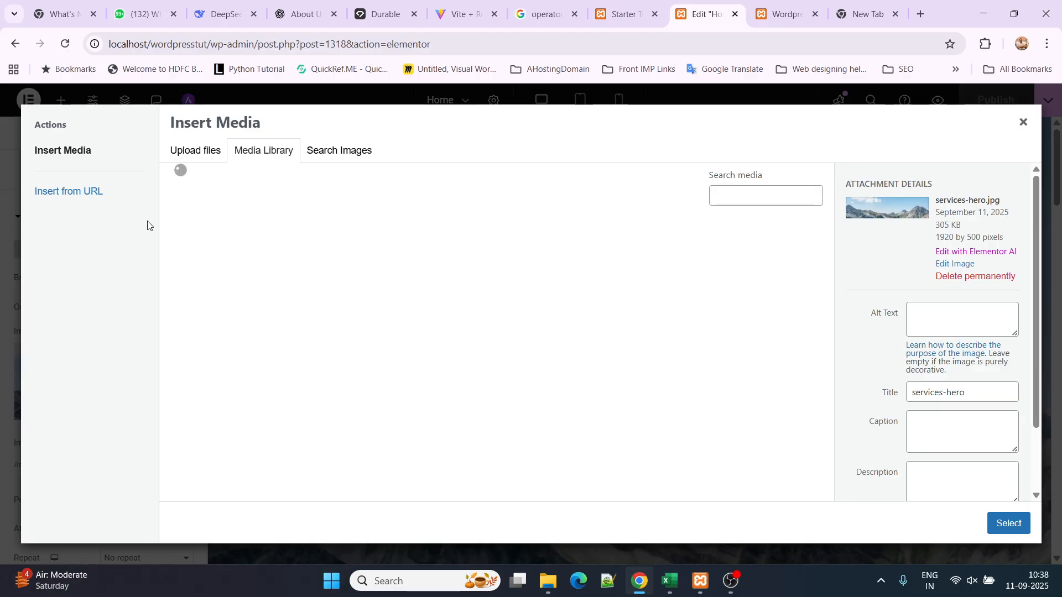
{"action": "left_click", "coordinate": [203, 160]}
{"action": "left_click", "coordinate": [614, 334]}
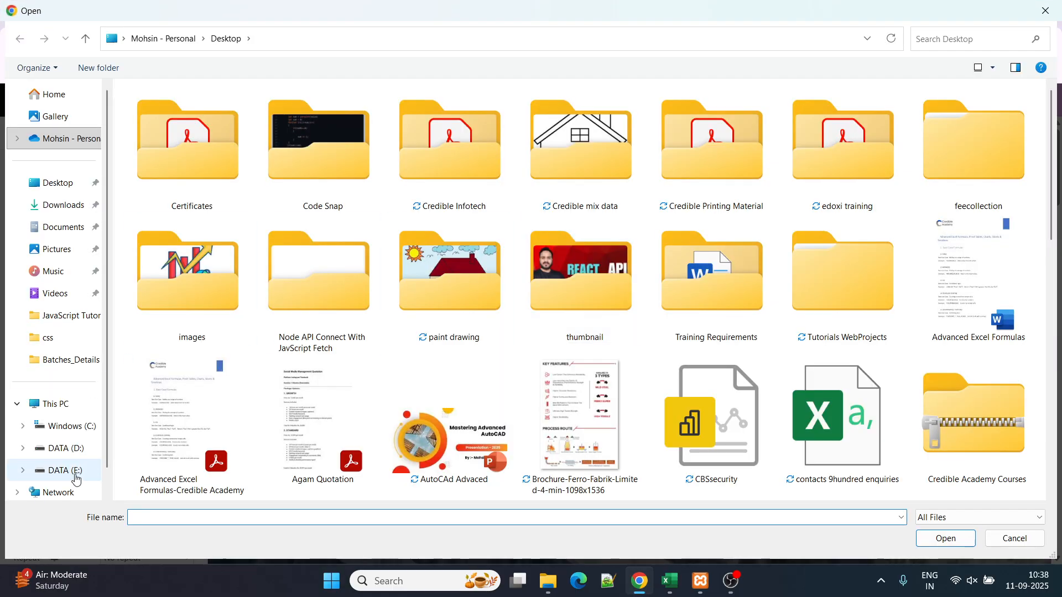
Step: Upload IMG-20230110-WA0007 from the credible_photo folder inside Credible images on drive E and set it as the hero container's background image
{"action": "left_click", "coordinate": [77, 479]}
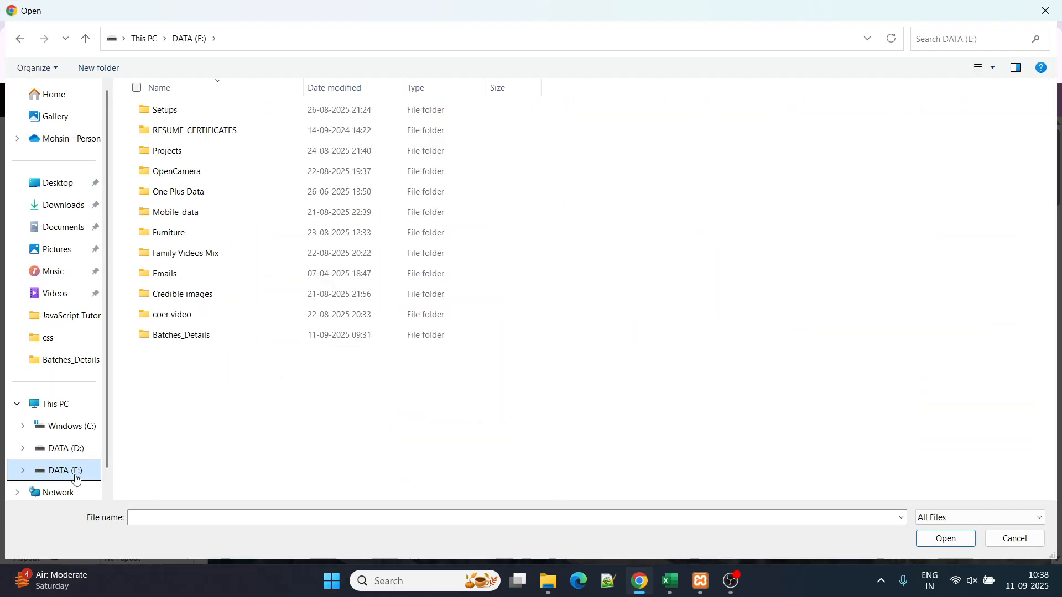
{"action": "left_click", "coordinate": [178, 301]}
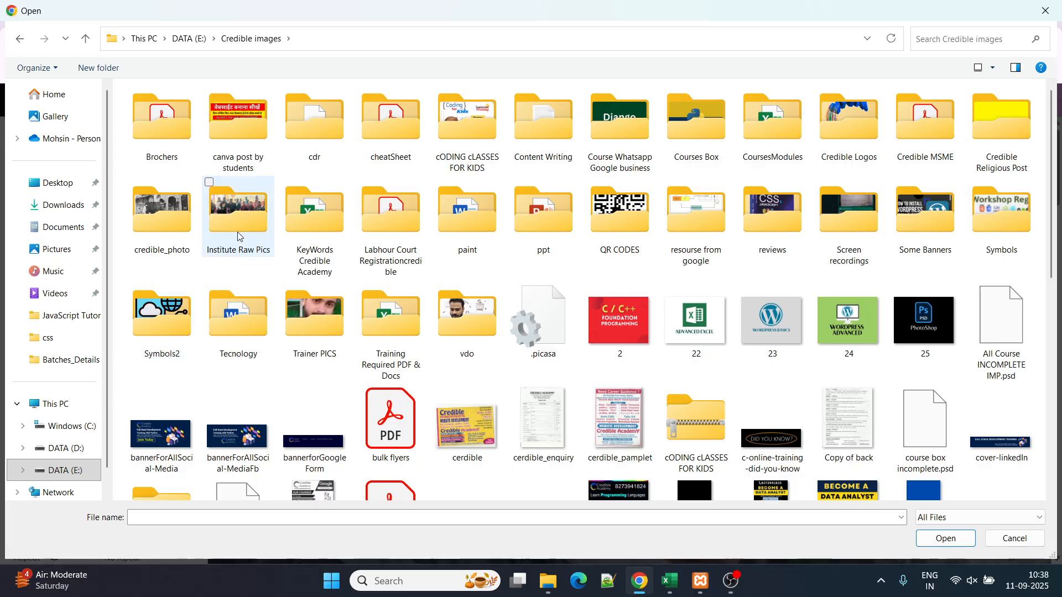
{"action": "left_click", "coordinate": [175, 231]}
{"action": "double_click", "coordinate": [174, 231]}
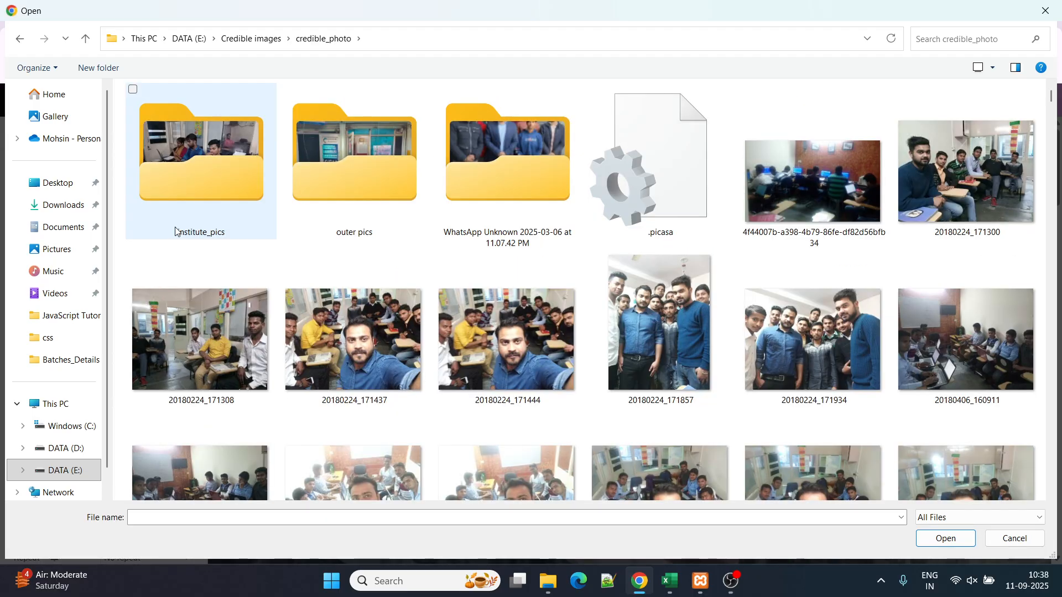
{"action": "scroll", "coordinate": [520, 346], "scroll_direction": "down", "scroll_amount": 15}
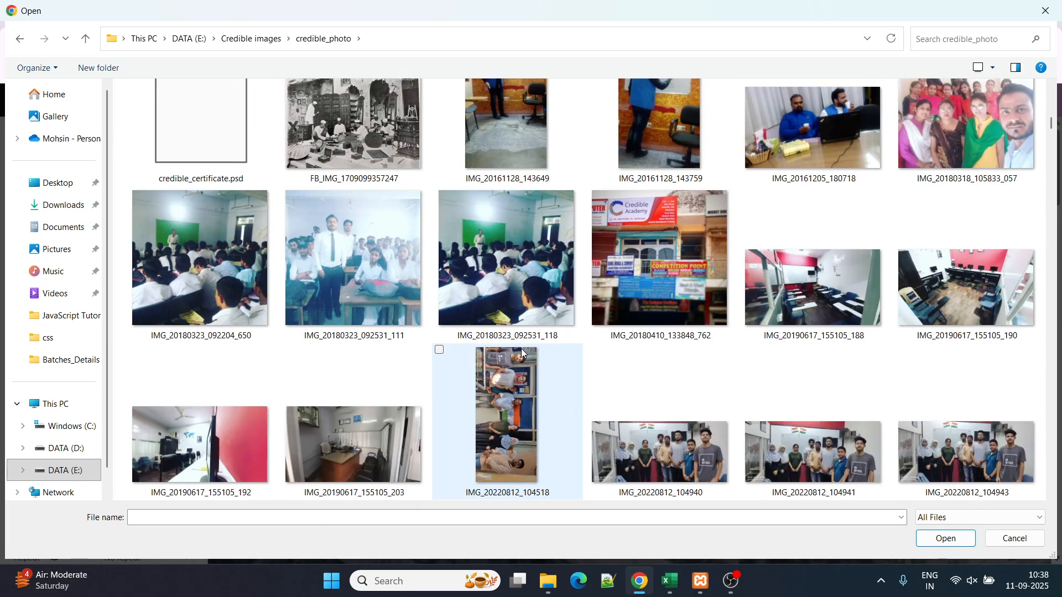
{"action": "scroll", "coordinate": [521, 349], "scroll_direction": "down", "scroll_amount": 5}
{"action": "scroll", "coordinate": [521, 348], "scroll_direction": "down", "scroll_amount": 10}
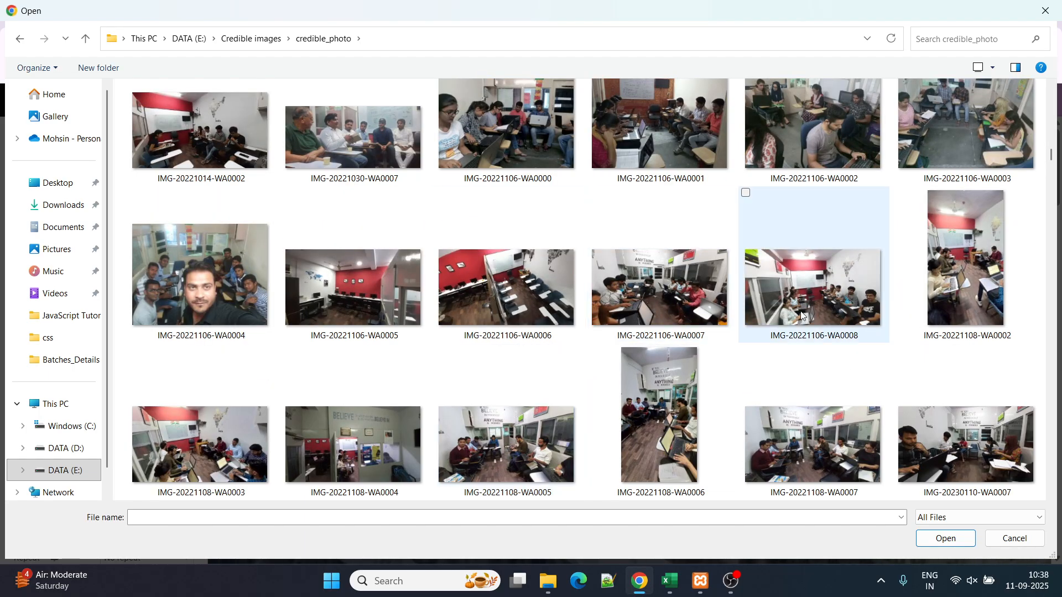
{"action": "left_click", "coordinate": [976, 444]}
{"action": "left_click", "coordinate": [947, 539]}
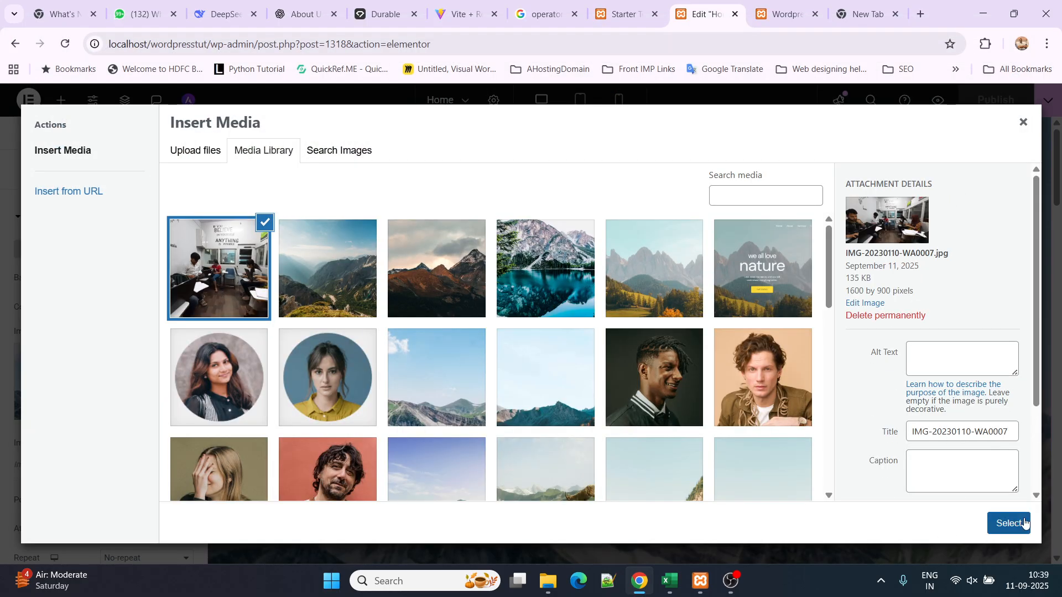
{"action": "left_click", "coordinate": [1021, 522]}
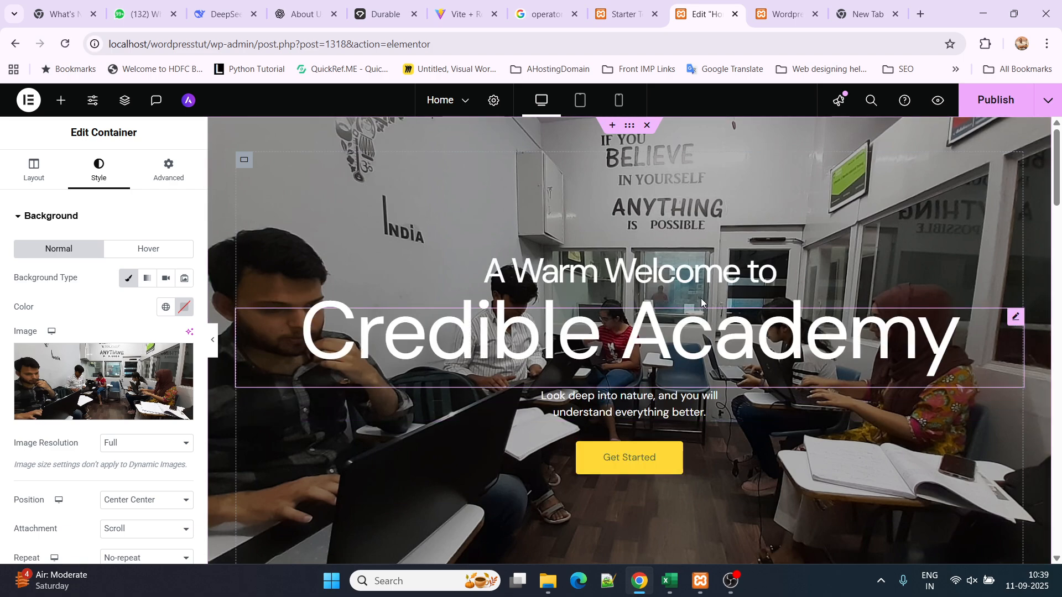
Step: Publish the new hero background and reload the live home page
{"action": "left_click", "coordinate": [994, 101]}
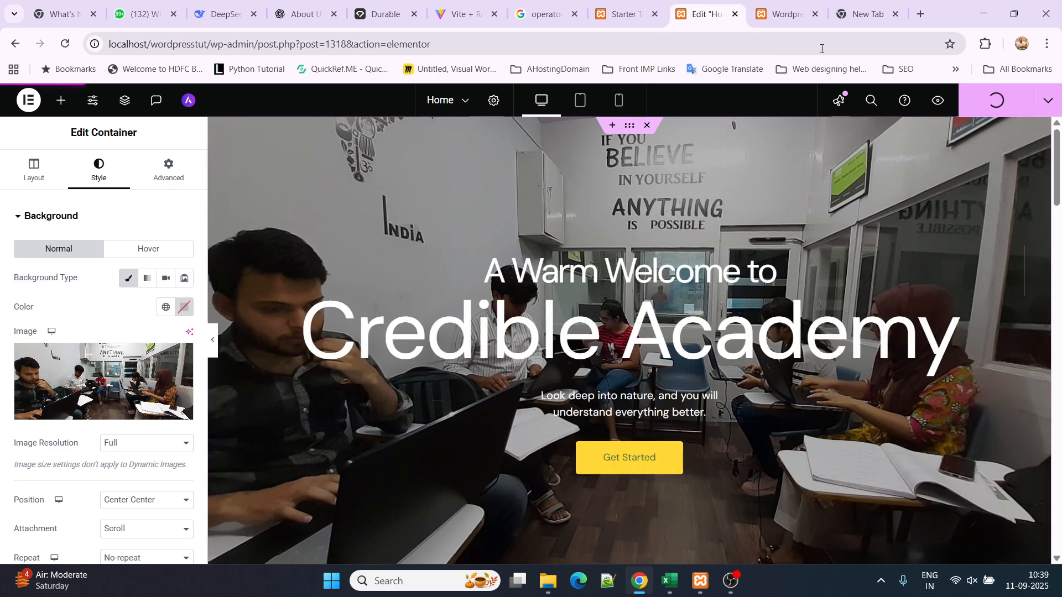
{"action": "left_click", "coordinate": [784, 14]}
{"action": "left_click", "coordinate": [65, 43]}
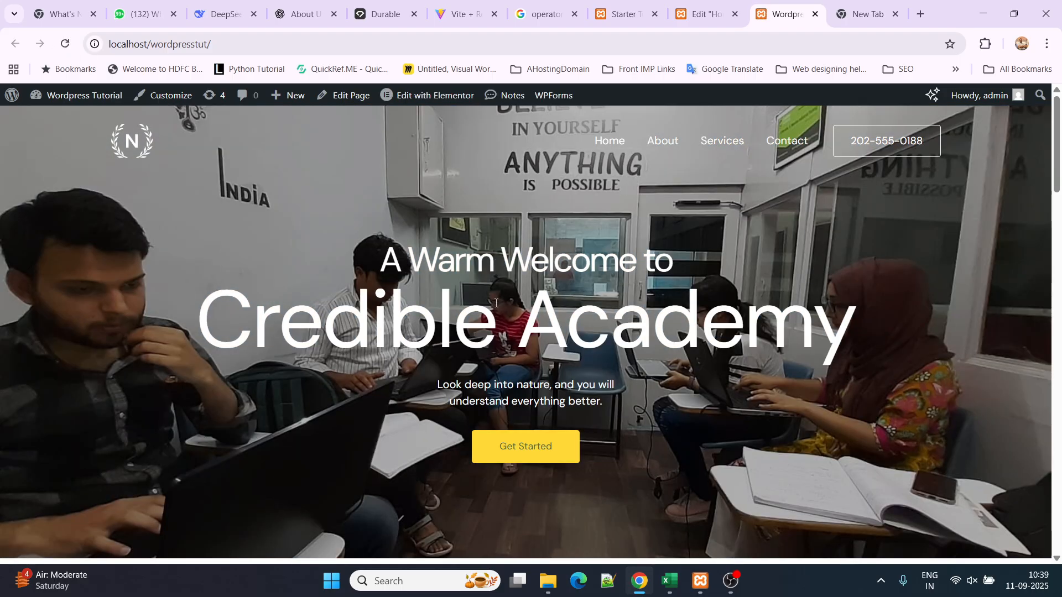
Step: Examine the live home page from the new hero background through the services, testimonial, About Us and Questions sections to the footer
{"action": "scroll", "coordinate": [495, 303], "scroll_direction": "down", "scroll_amount": 3}
{"action": "scroll", "coordinate": [616, 409], "scroll_direction": "up", "scroll_amount": 3}
{"action": "scroll", "coordinate": [617, 412], "scroll_direction": "down", "scroll_amount": 5}
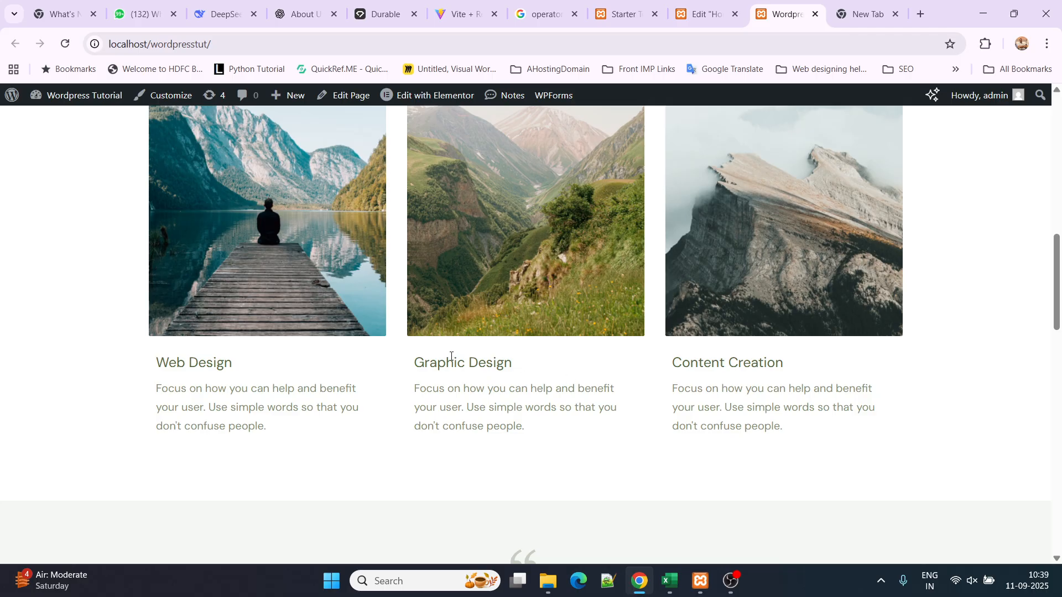
{"action": "scroll", "coordinate": [332, 350], "scroll_direction": "up", "scroll_amount": 6}
{"action": "scroll", "coordinate": [419, 357], "scroll_direction": "down", "scroll_amount": 4}
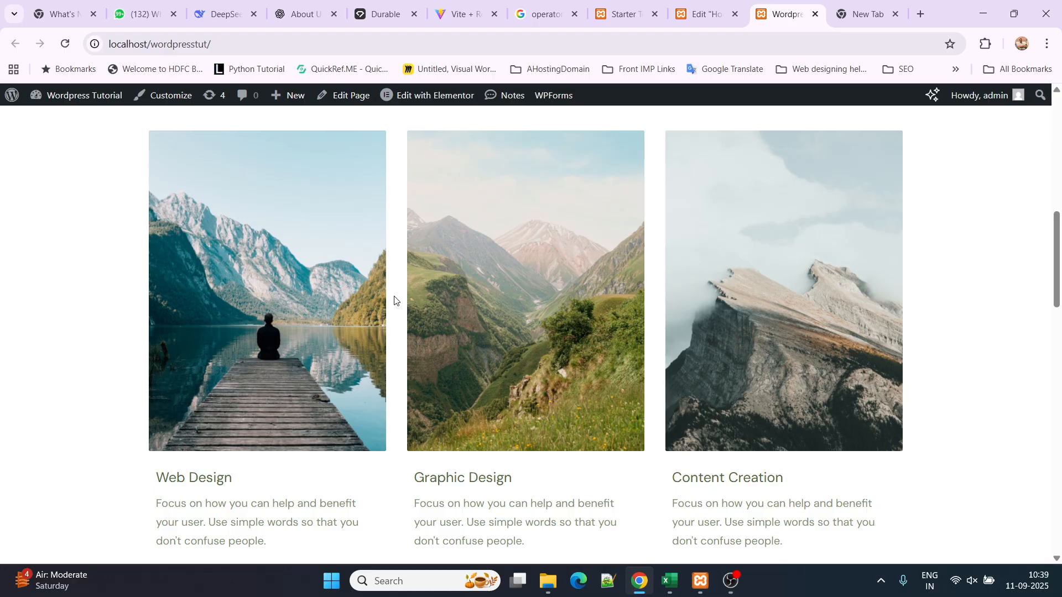
{"action": "scroll", "coordinate": [426, 302], "scroll_direction": "down", "scroll_amount": 10}
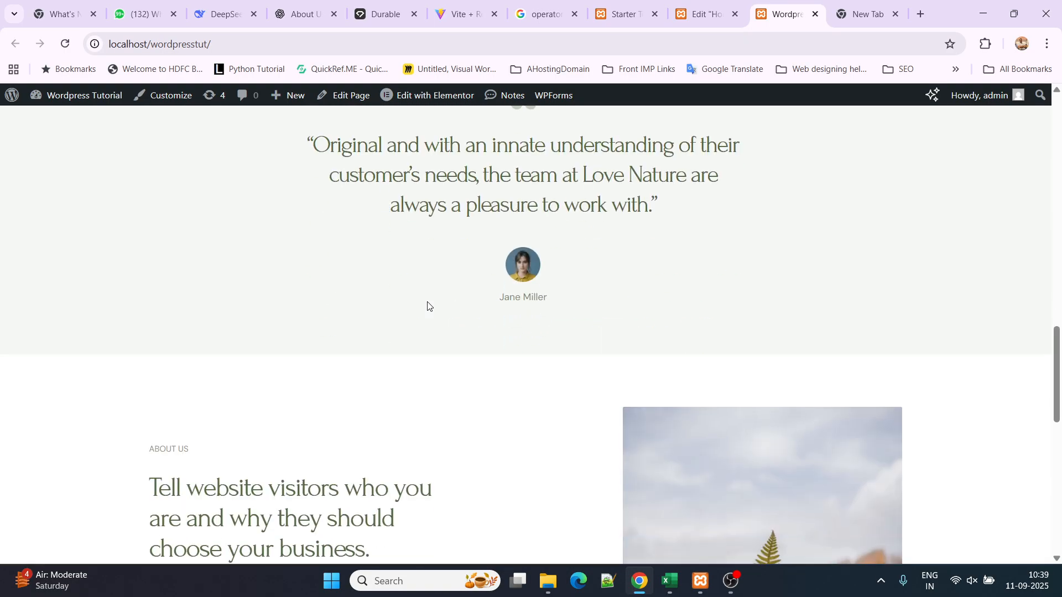
{"action": "scroll", "coordinate": [428, 303], "scroll_direction": "up", "scroll_amount": 4}
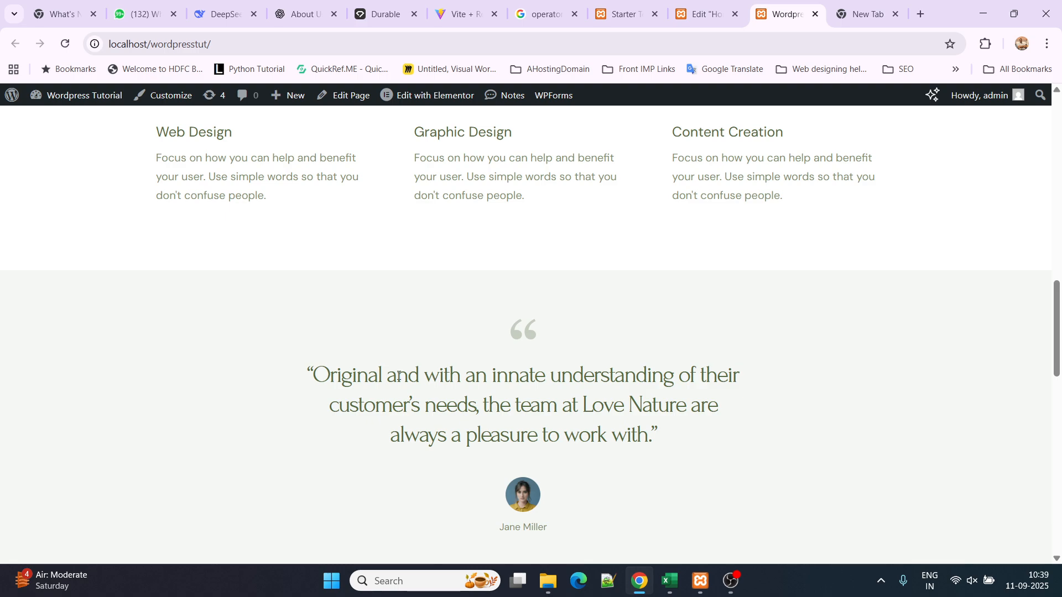
{"action": "scroll", "coordinate": [398, 376], "scroll_direction": "down", "scroll_amount": 5}
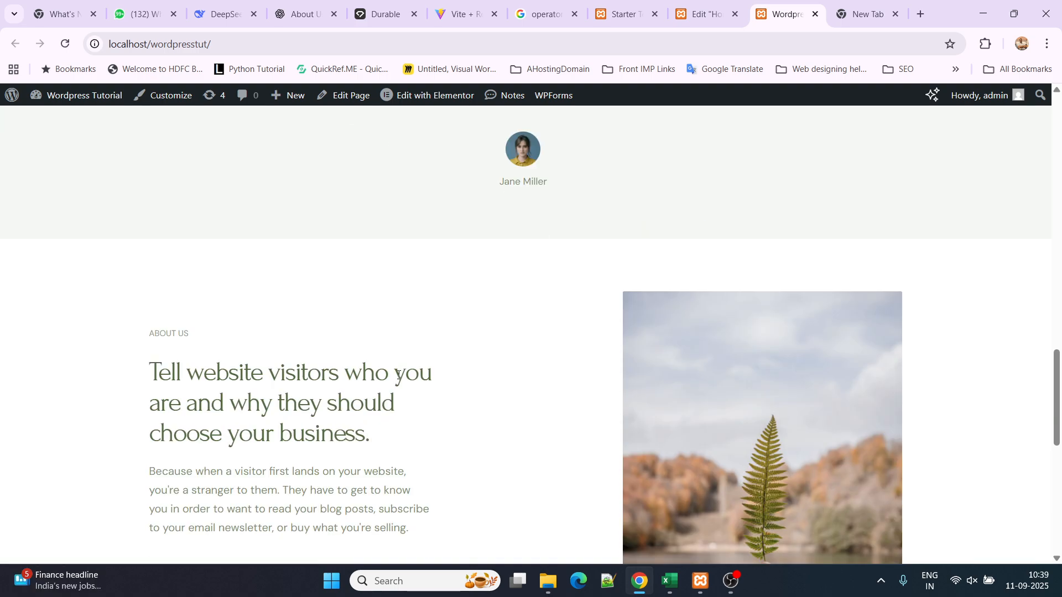
{"action": "scroll", "coordinate": [398, 376], "scroll_direction": "down", "scroll_amount": 2}
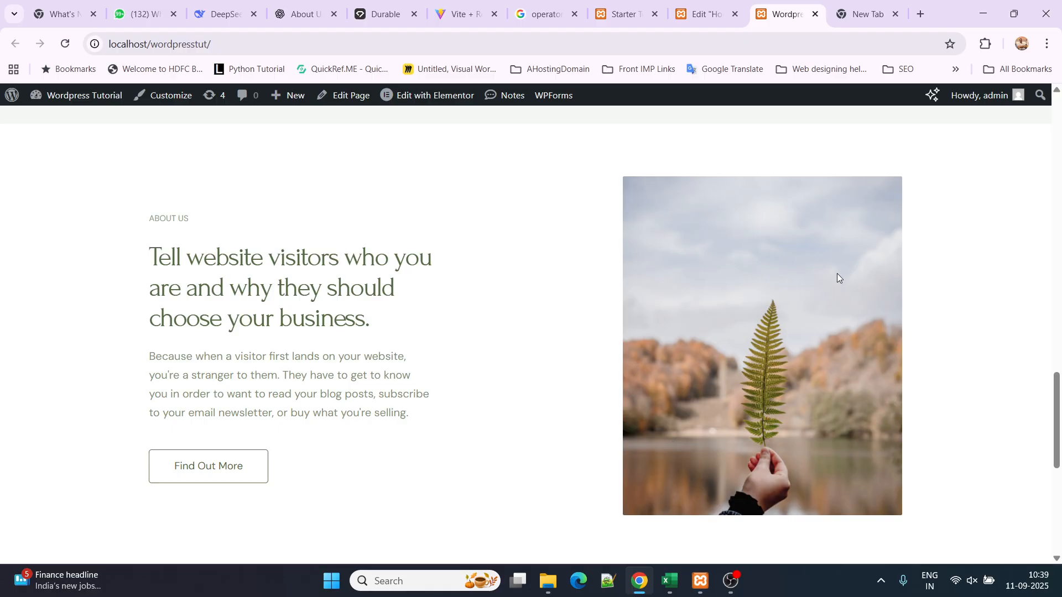
{"action": "scroll", "coordinate": [748, 294], "scroll_direction": "down", "scroll_amount": 7}
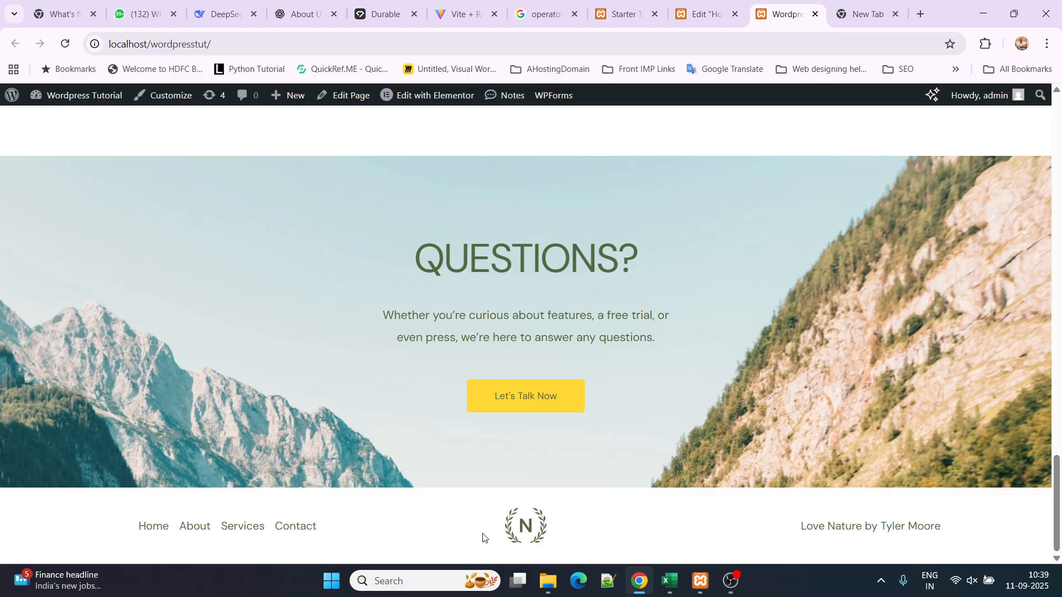
Step: Open the site's About page and look through its mission, values and testimonial sections
{"action": "left_click", "coordinate": [197, 527]}
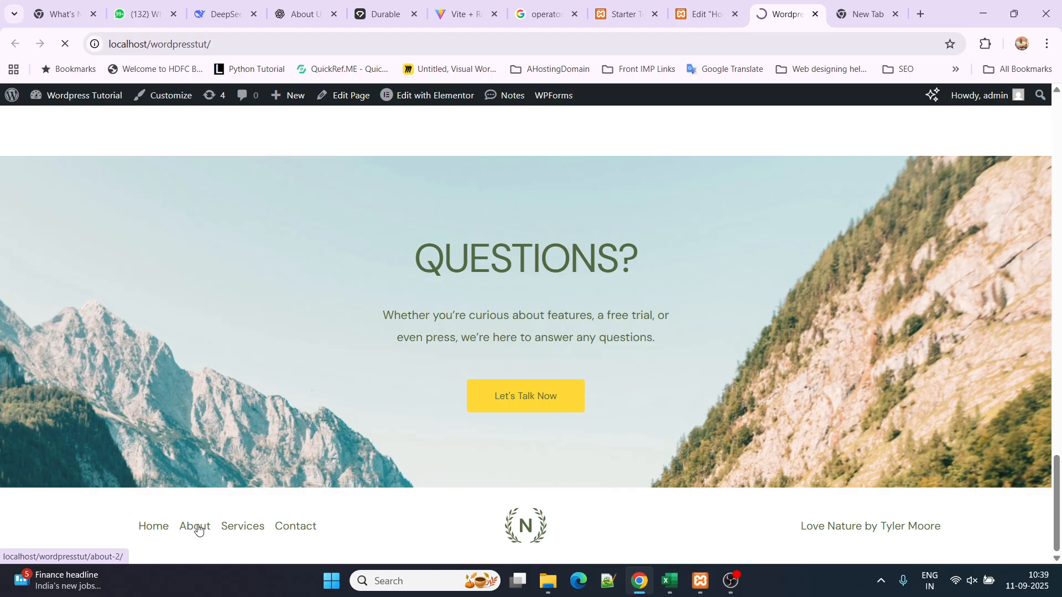
{"action": "scroll", "coordinate": [400, 398], "scroll_direction": "down", "scroll_amount": 6}
{"action": "scroll", "coordinate": [400, 398], "scroll_direction": "down", "scroll_amount": 10}
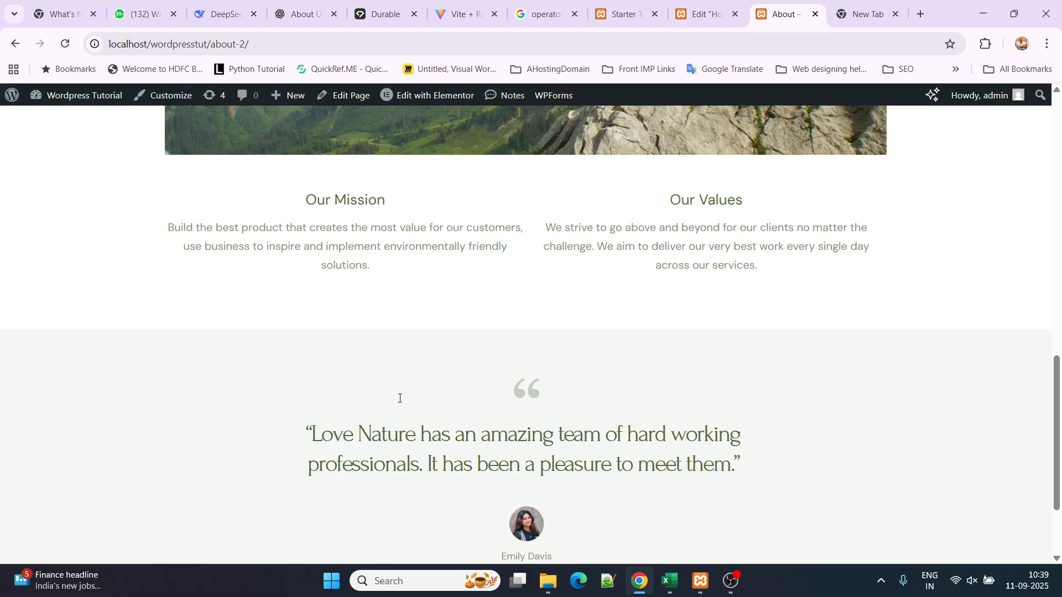
Step: Open the site's Services page, look through its content and return to its heading
{"action": "left_click", "coordinate": [258, 529]}
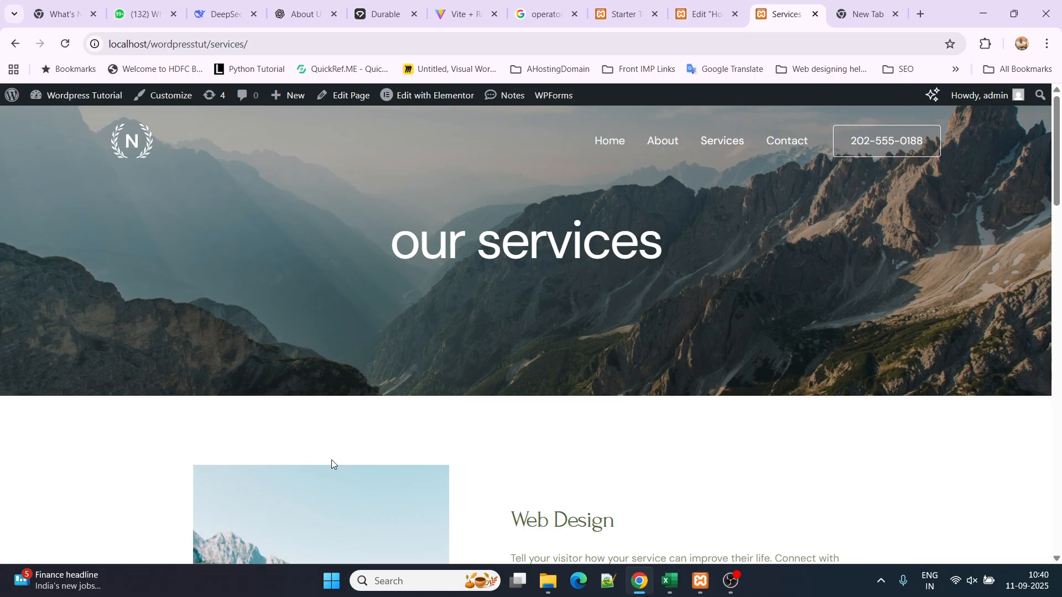
{"action": "scroll", "coordinate": [541, 487], "scroll_direction": "down", "scroll_amount": 14}
{"action": "scroll", "coordinate": [541, 487], "scroll_direction": "down", "scroll_amount": 5}
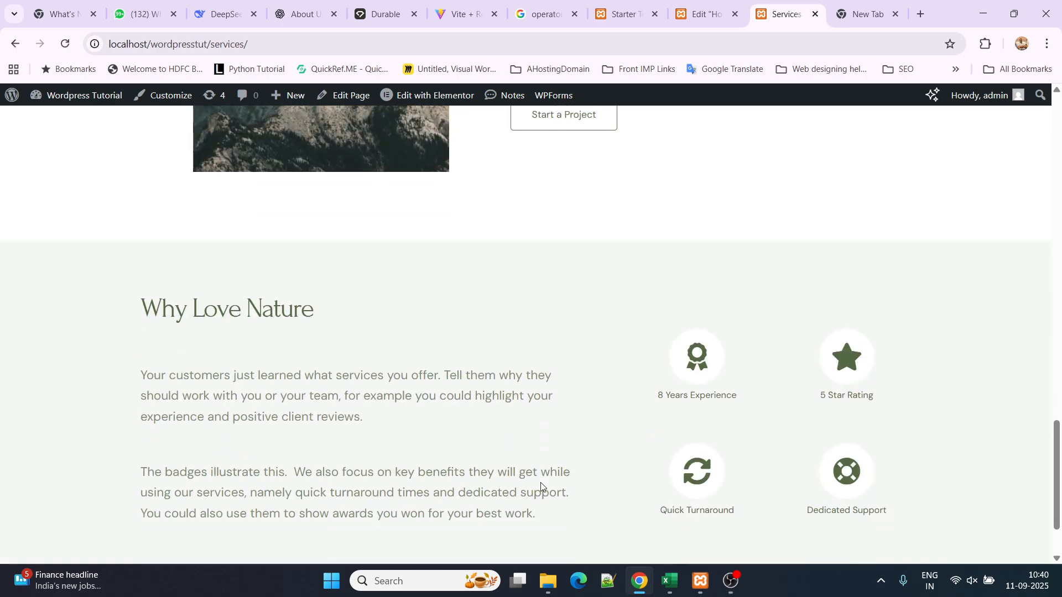
{"action": "scroll", "coordinate": [541, 487], "scroll_direction": "up", "scroll_amount": 12}
{"action": "scroll", "coordinate": [541, 487], "scroll_direction": "up", "scroll_amount": 3}
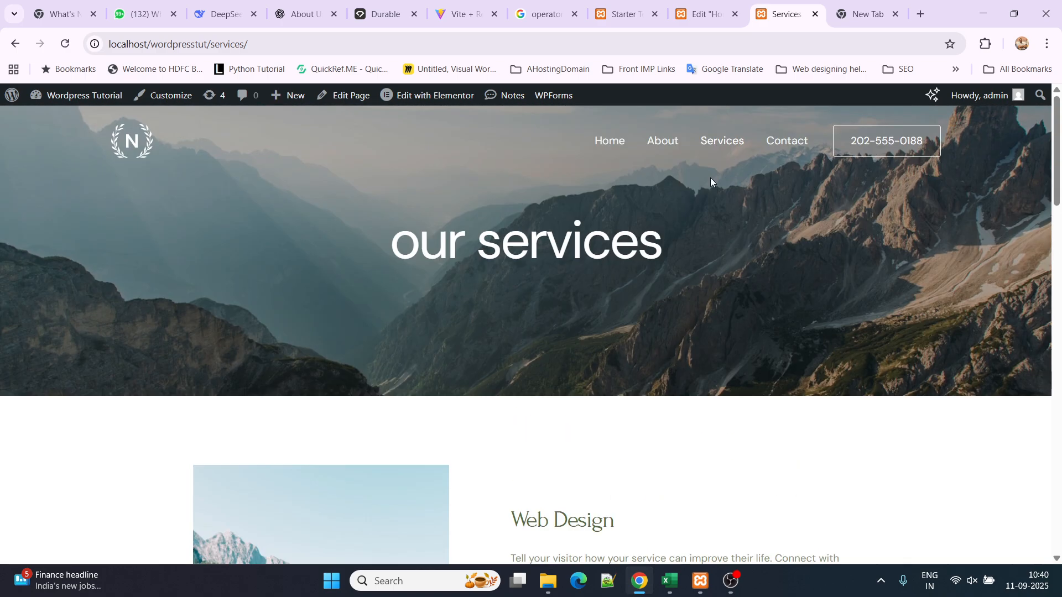
Step: Go from the Starter Templates completion screen to the WordPress admin and review the list of all pages
{"action": "left_click", "coordinate": [702, 14]}
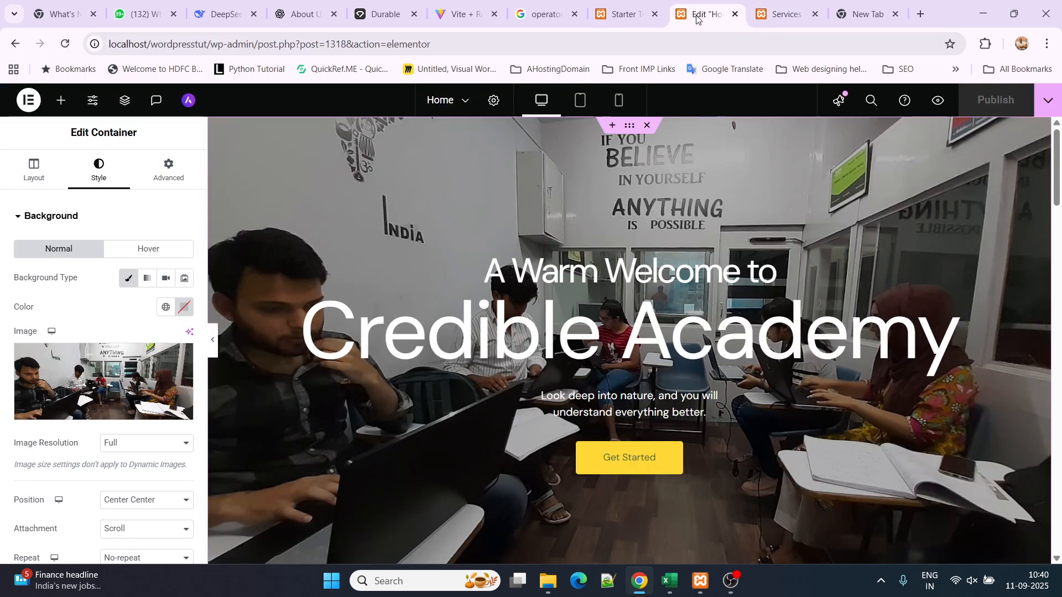
{"action": "left_click", "coordinate": [633, 13]}
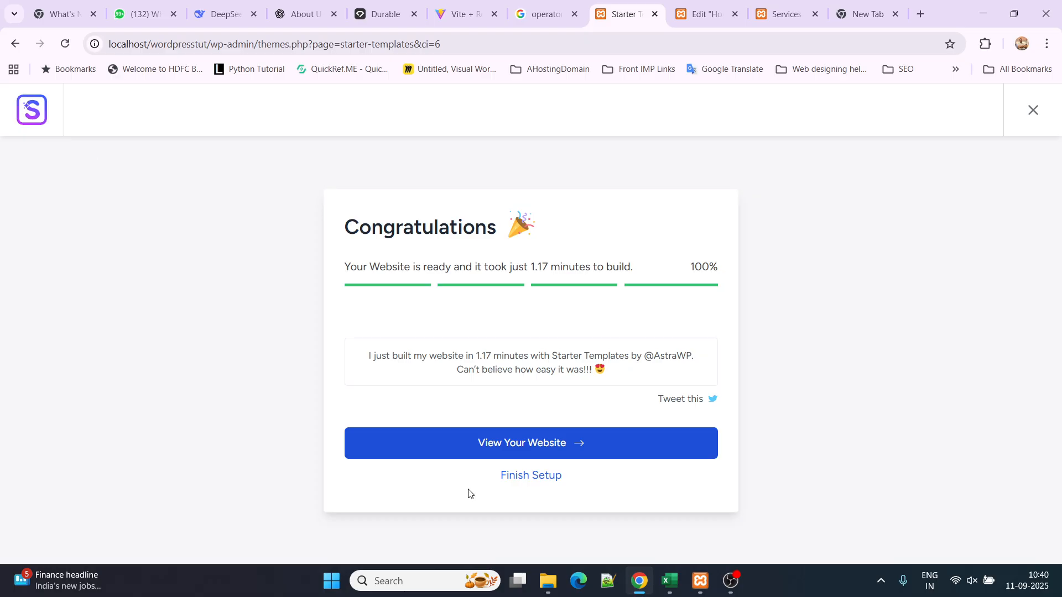
{"action": "left_click", "coordinate": [536, 477]}
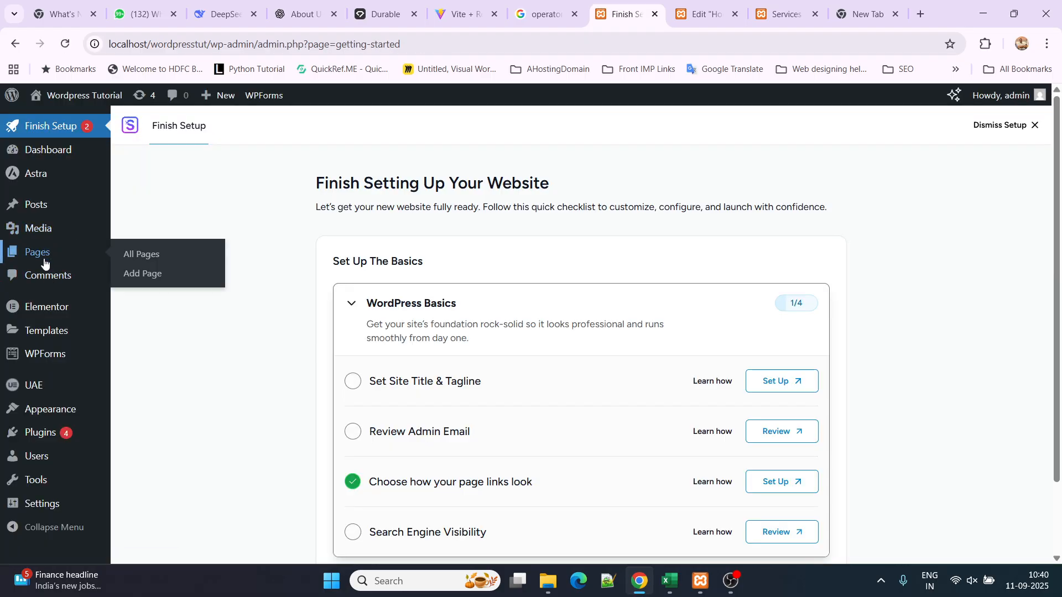
{"action": "left_click", "coordinate": [44, 260]}
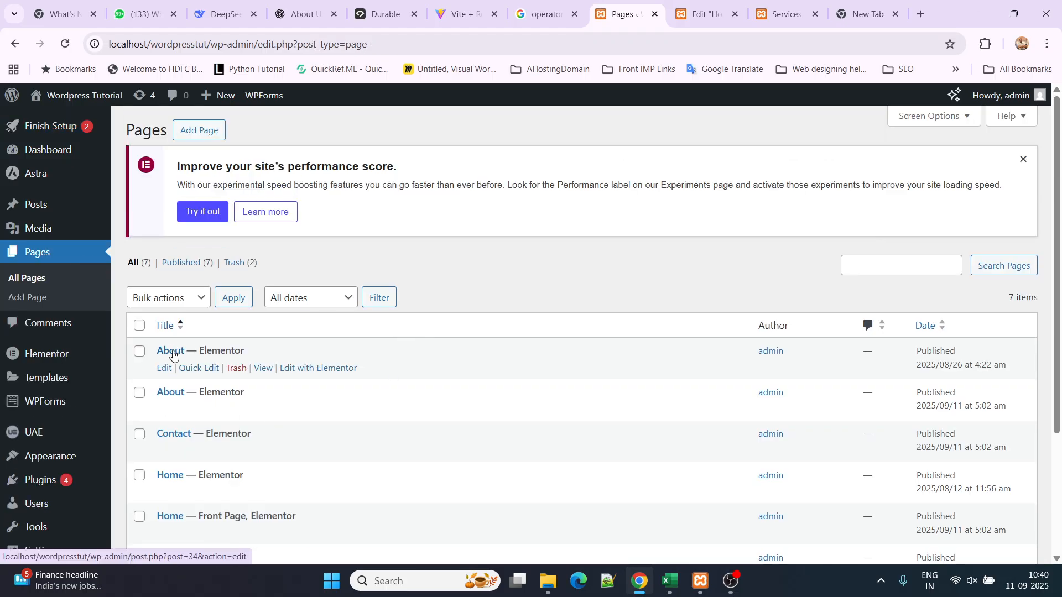
{"action": "scroll", "coordinate": [183, 440], "scroll_direction": "down", "scroll_amount": 3}
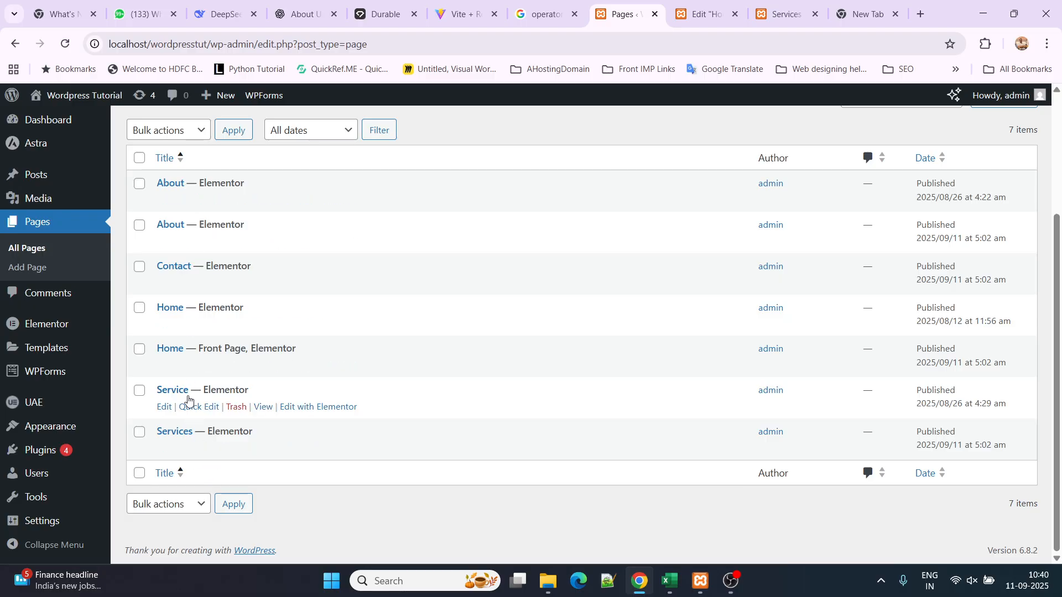
{"action": "scroll", "coordinate": [210, 431], "scroll_direction": "up", "scroll_amount": 3}
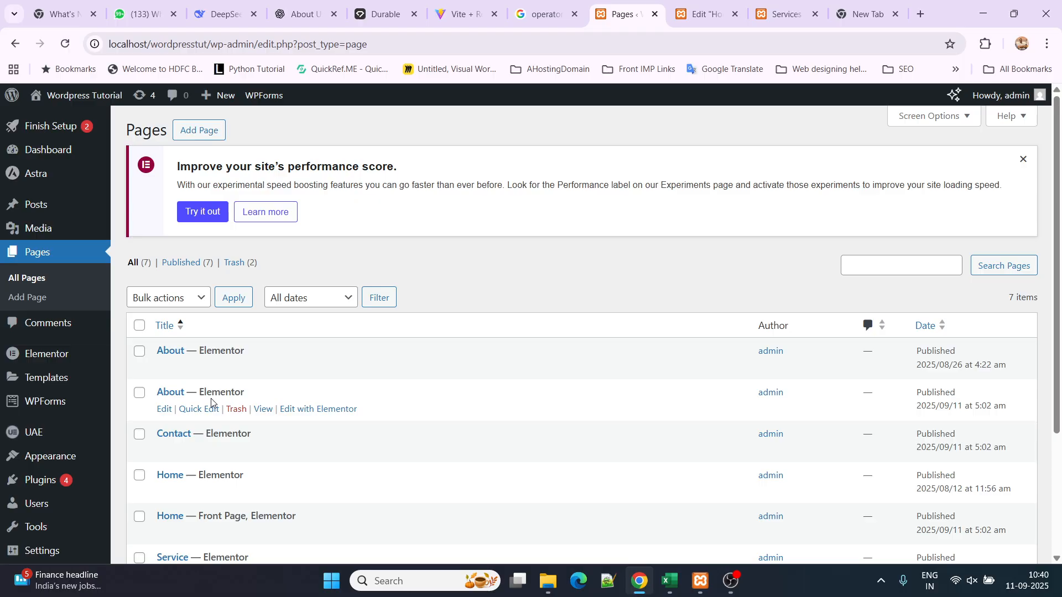
{"action": "scroll", "coordinate": [213, 407], "scroll_direction": "down", "scroll_amount": 3}
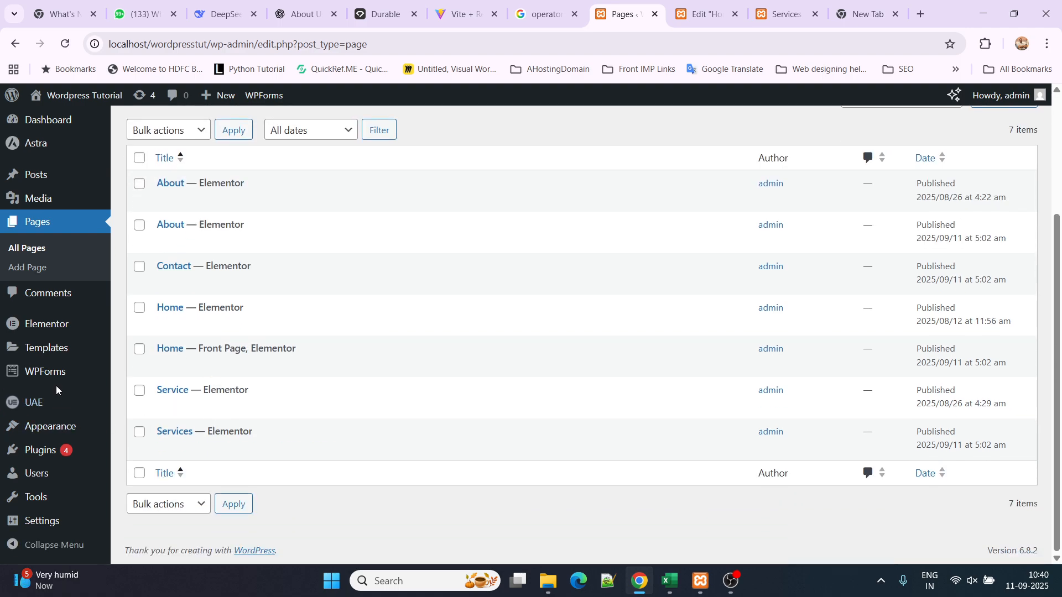
Step: Open the installed plugins list and review all of its entries
{"action": "left_click", "coordinate": [38, 452]}
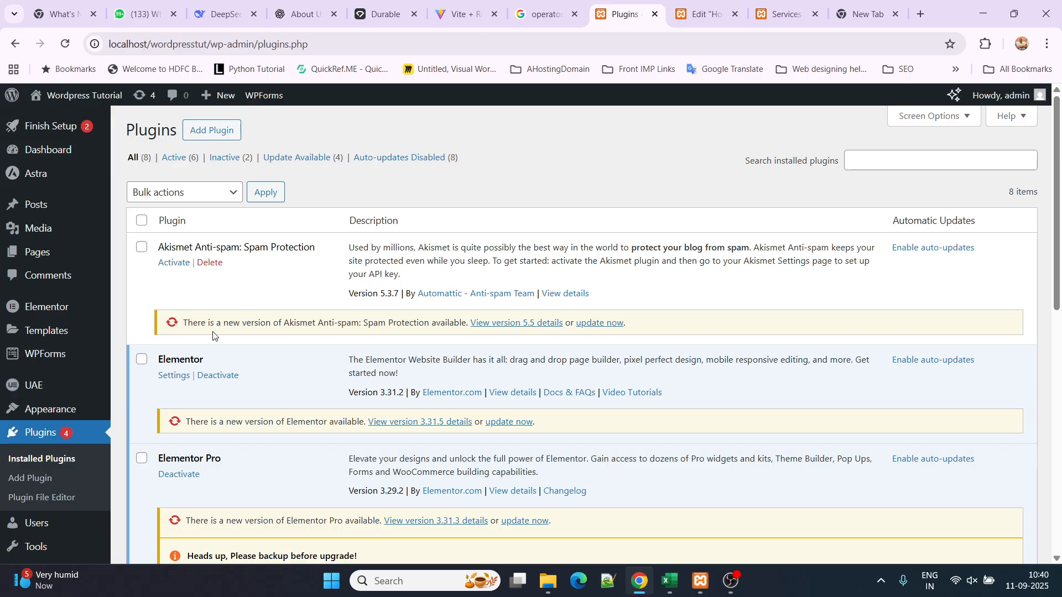
{"action": "scroll", "coordinate": [236, 317], "scroll_direction": "down", "scroll_amount": 10}
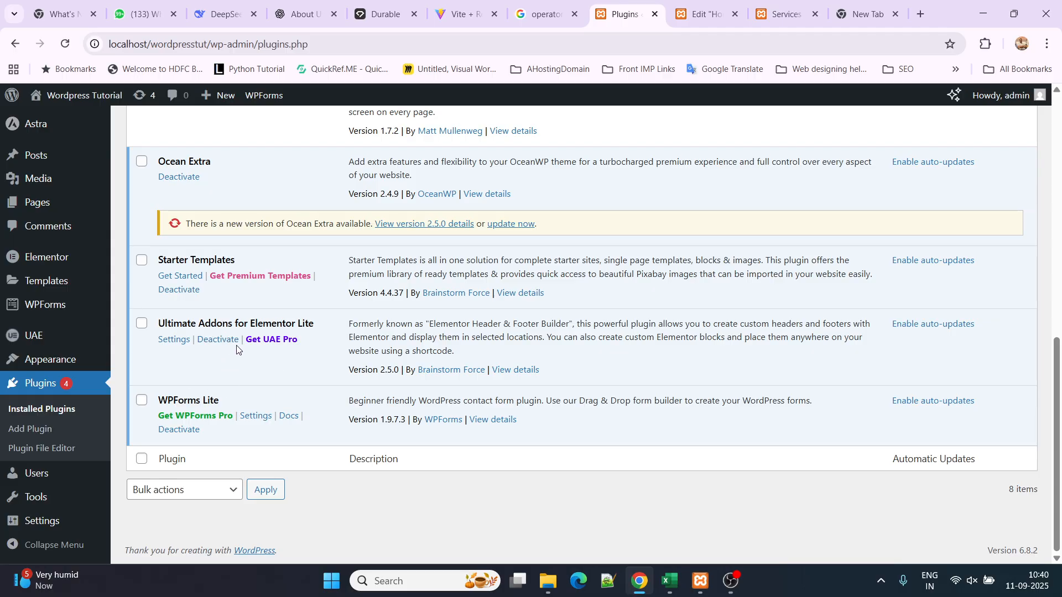
{"action": "scroll", "coordinate": [237, 349], "scroll_direction": "up", "scroll_amount": 15}
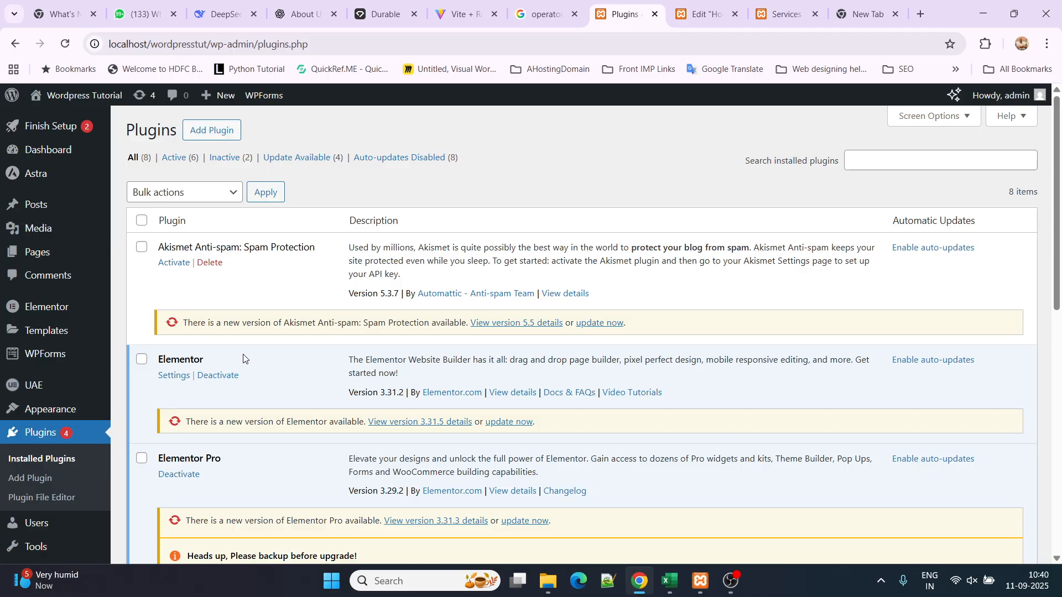